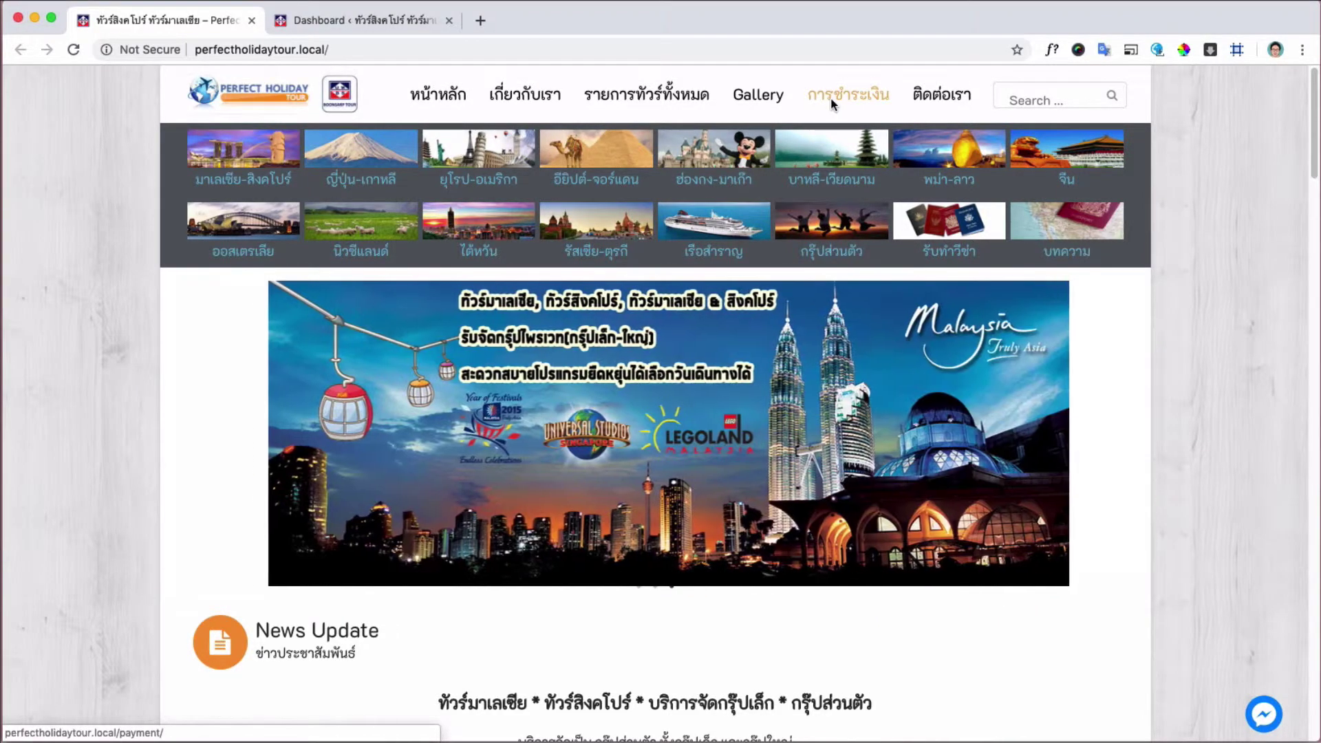
- View the live การชำระเงิน page, then open that page from the WordPress page list for editing with Elementor
click(846, 97)
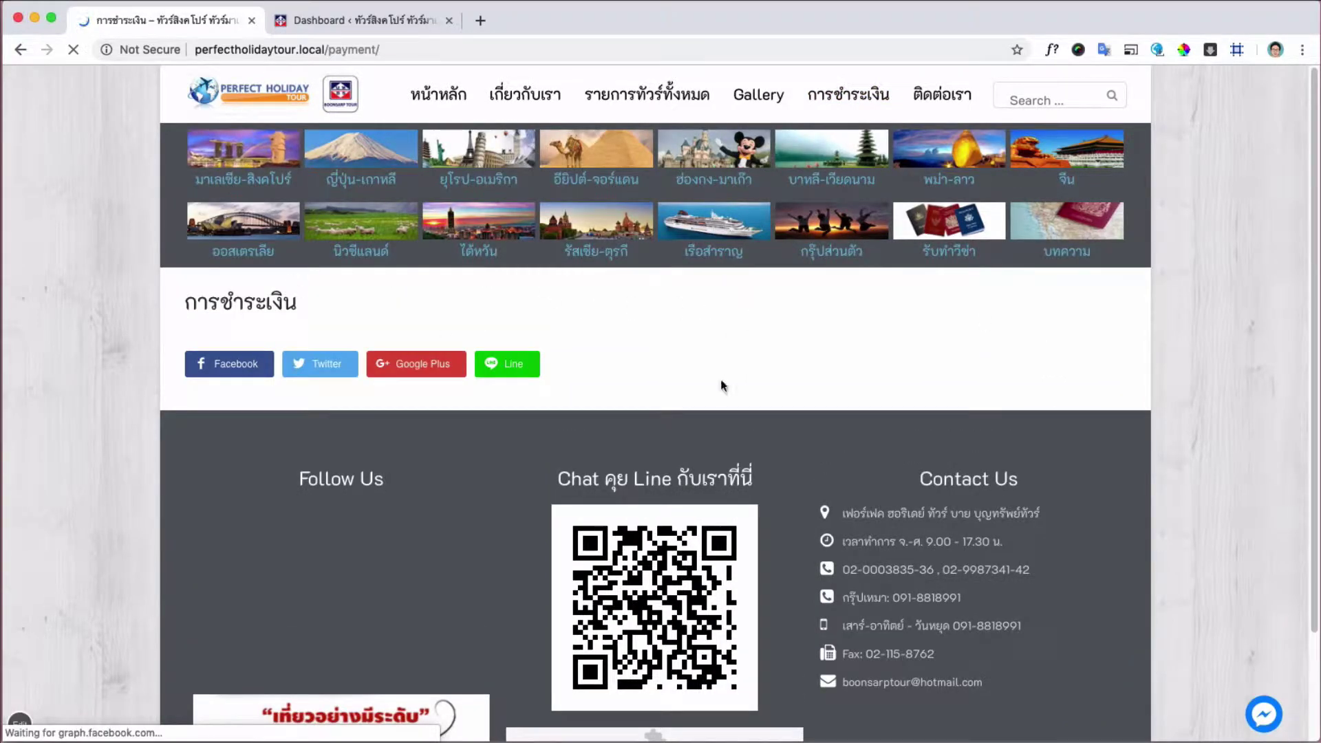
click(320, 23)
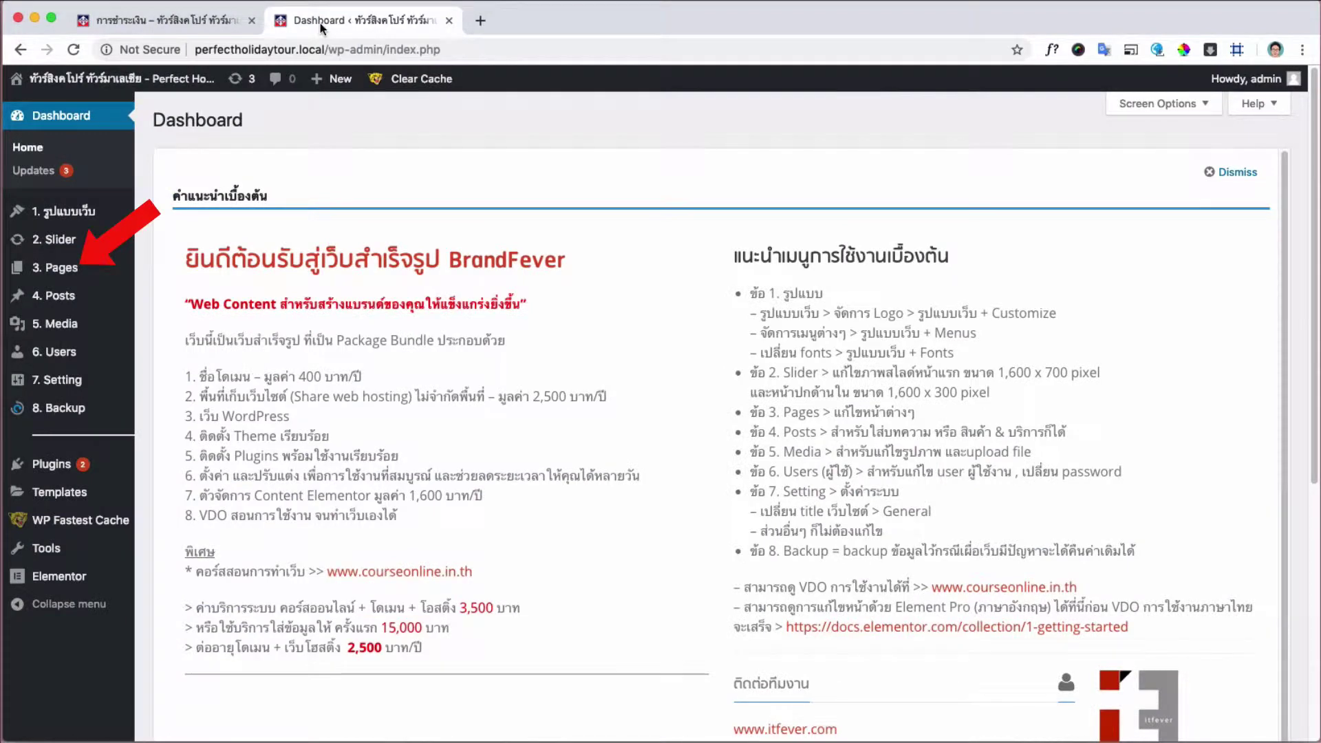
click(61, 268)
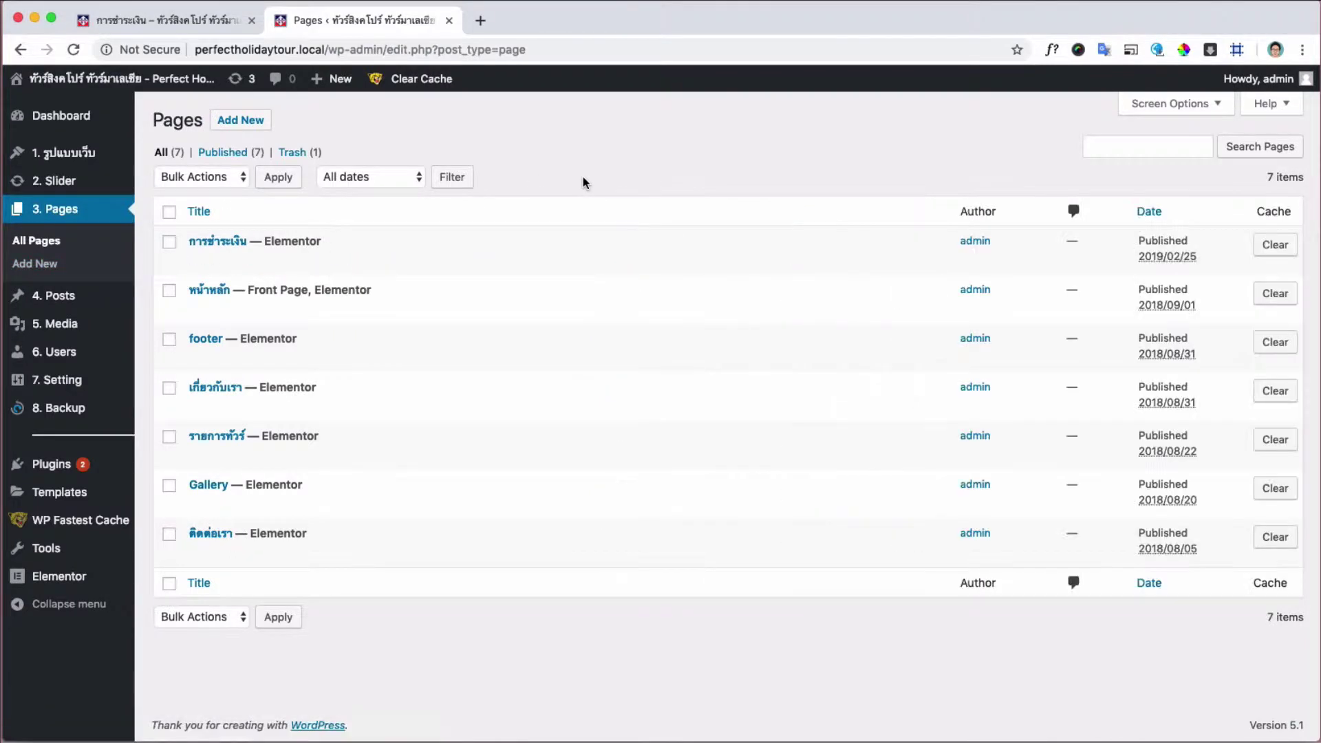
mouse_move(284, 248)
click(222, 247)
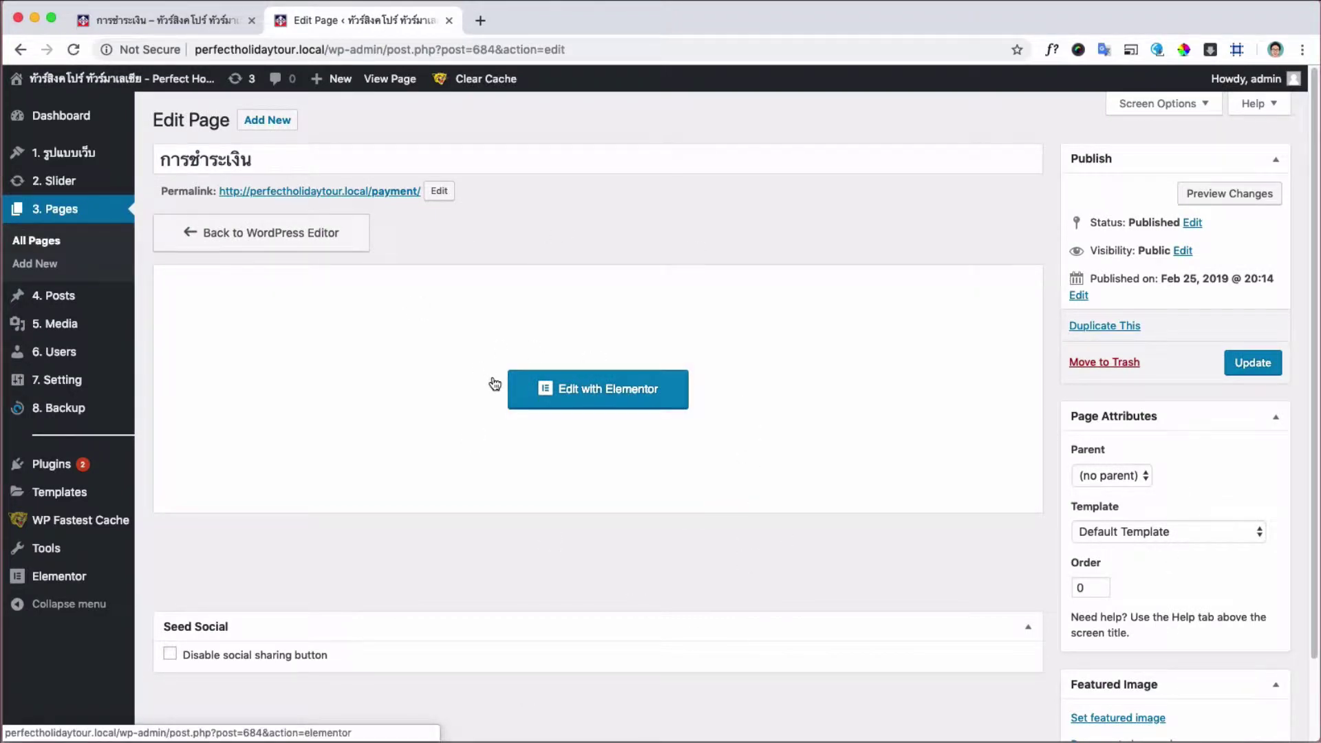
click(600, 407)
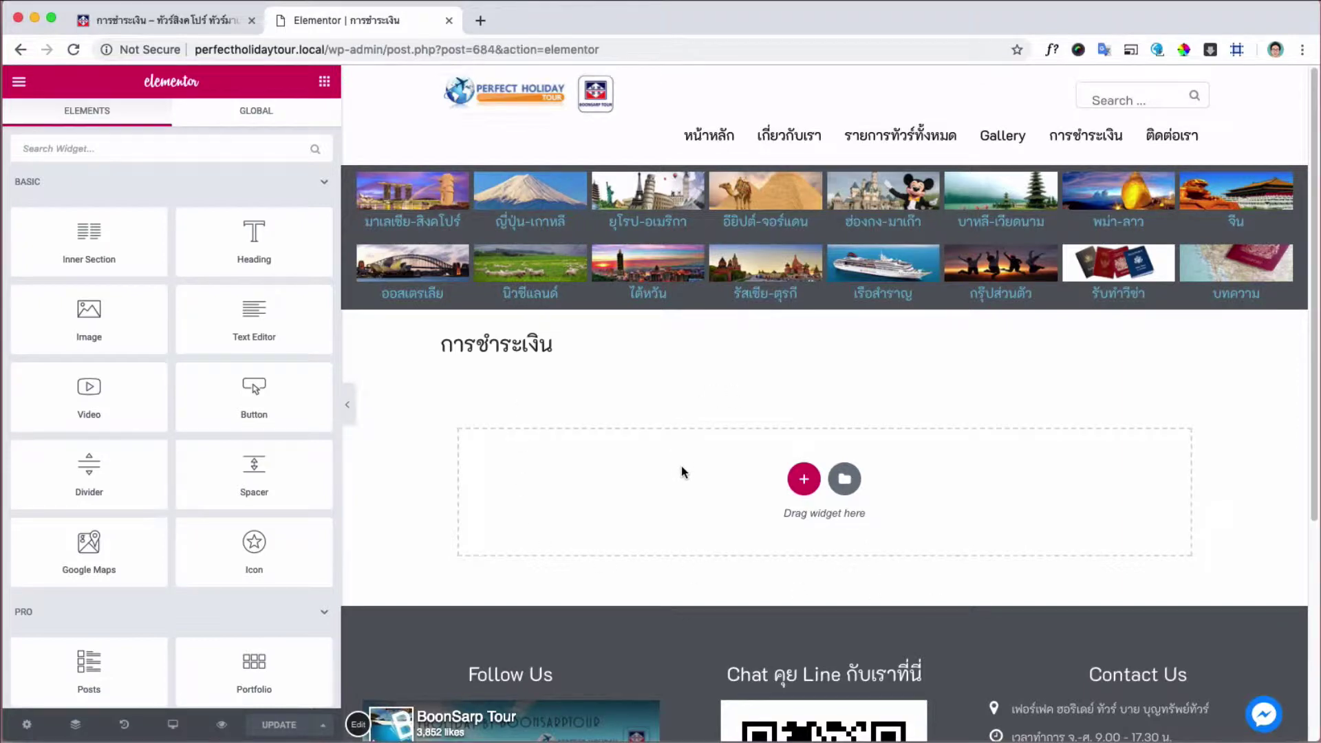
click(804, 482)
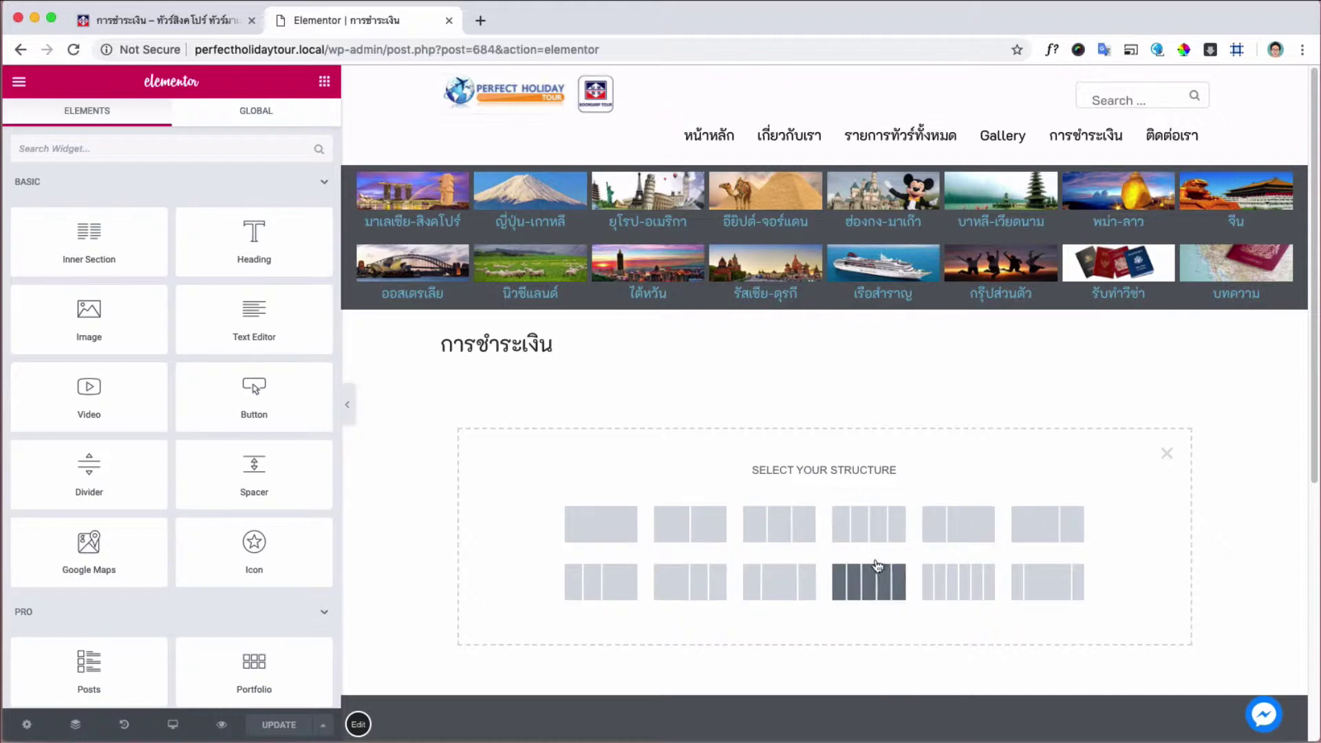
click(690, 524)
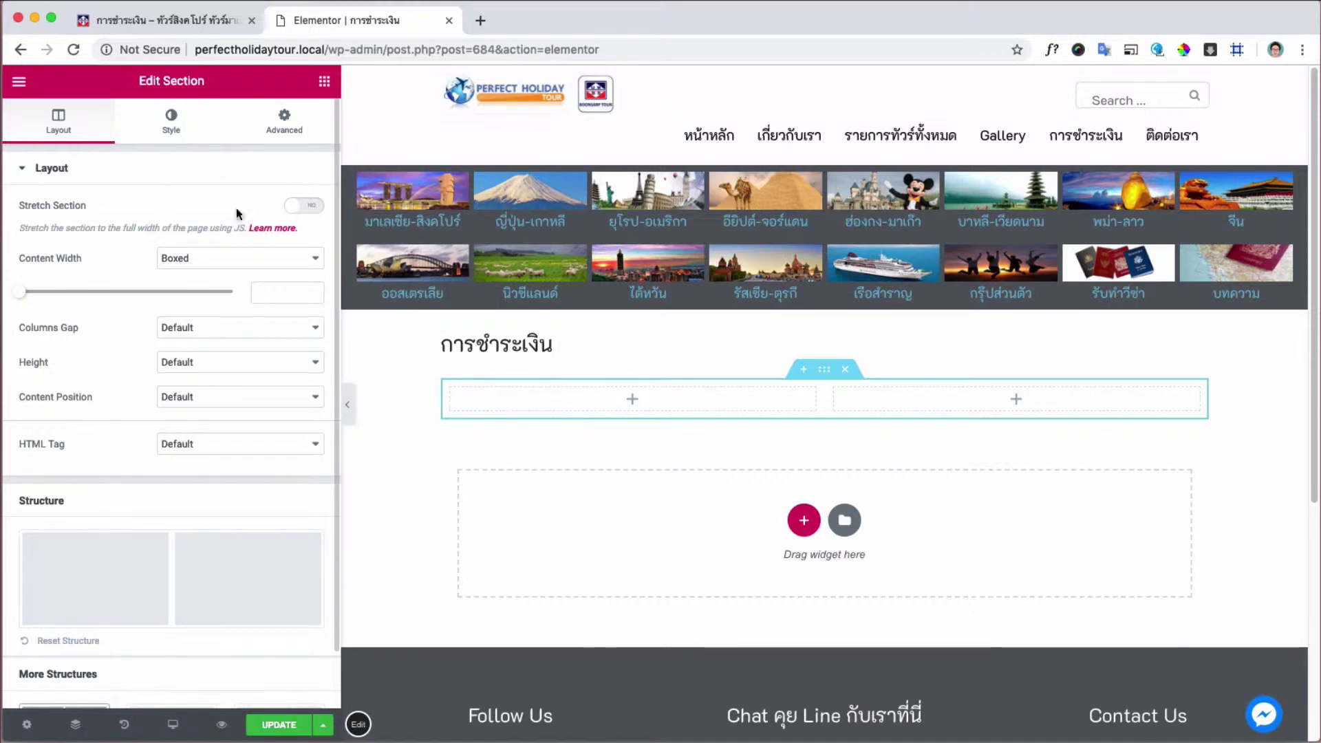
click(846, 371)
- Add a new section with two equal-width columns below the การชำระเงิน page title
click(803, 476)
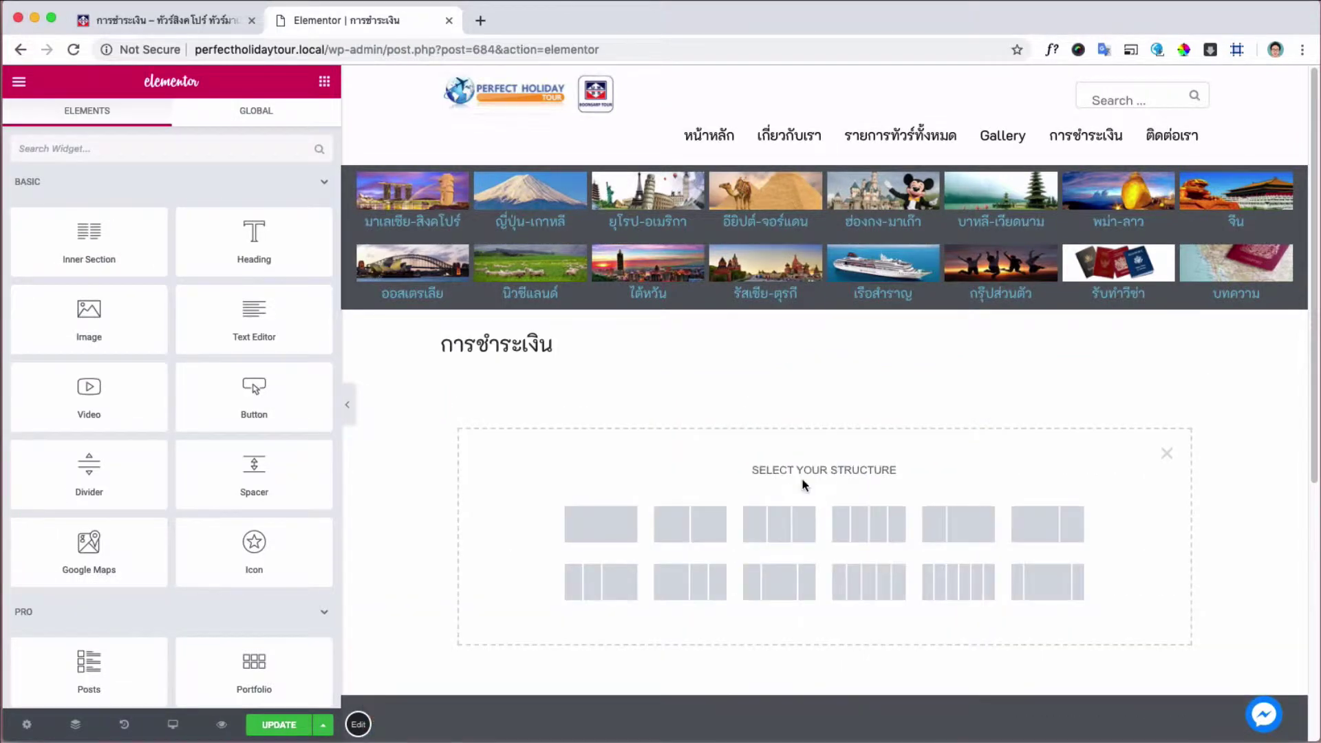
click(680, 527)
drag(829, 402, 713, 391)
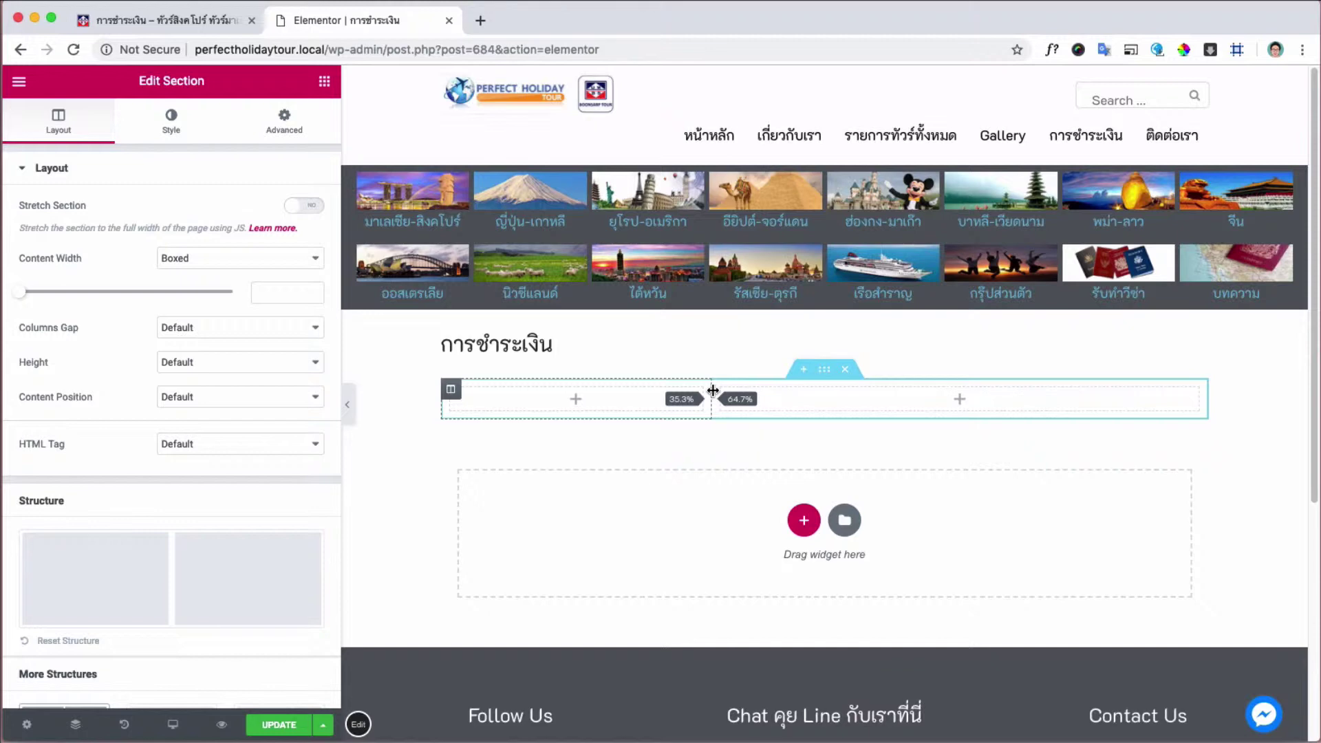
drag(712, 391, 825, 396)
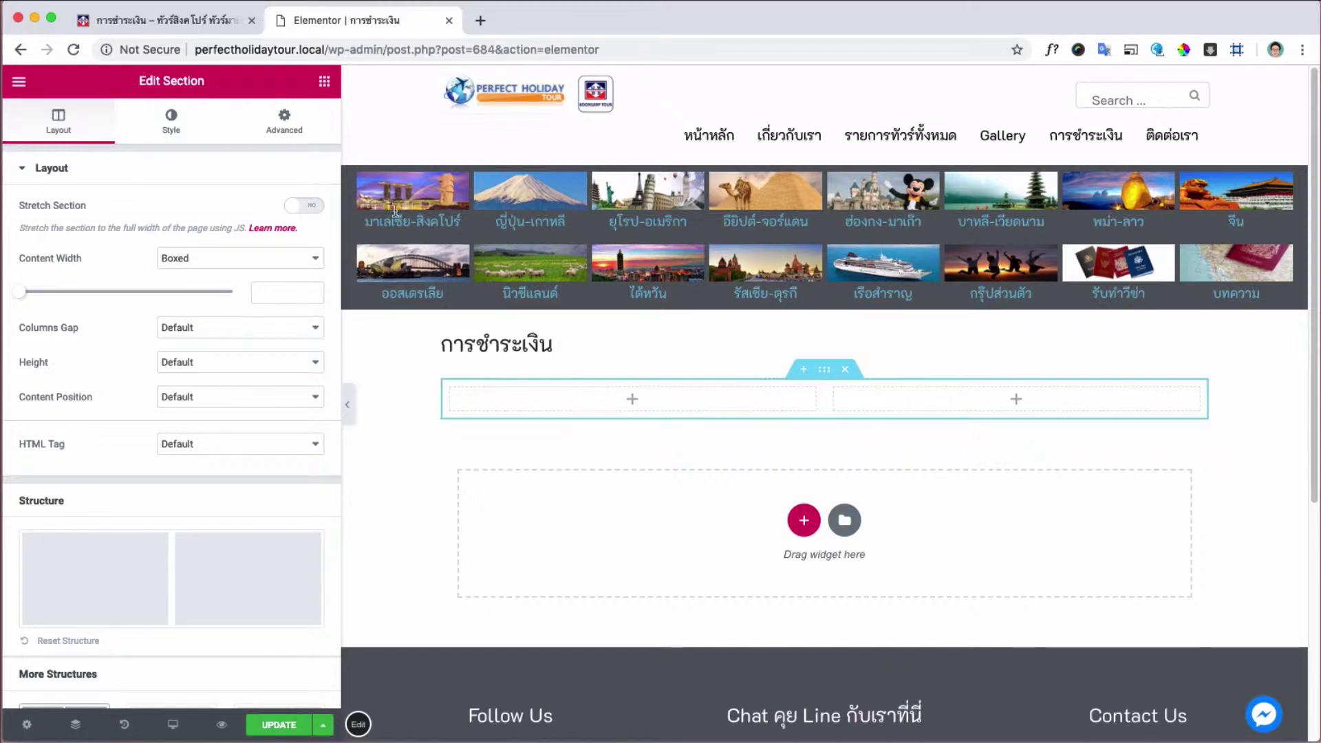
- Look through the available Elementor widgets, including the Site, Single, WordPress and Elementor Extras groups
click(324, 82)
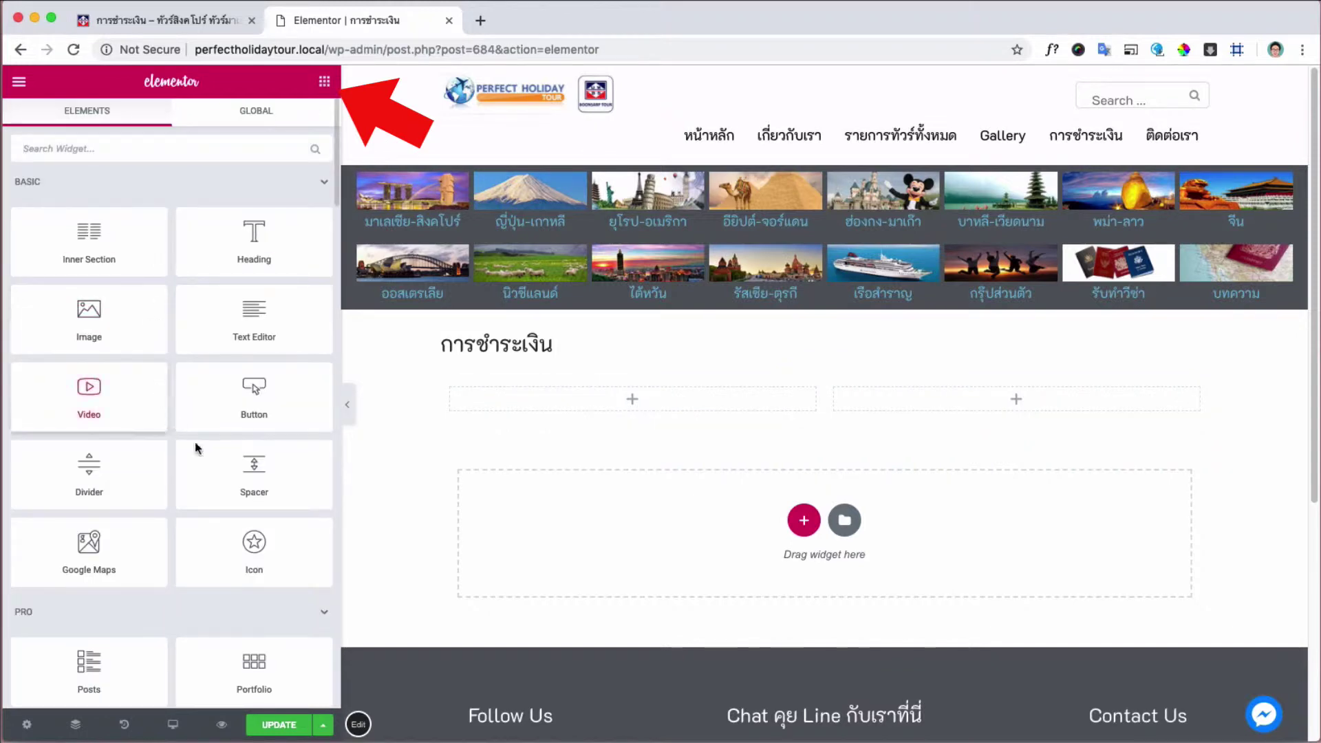
scroll(224, 430, down, 20)
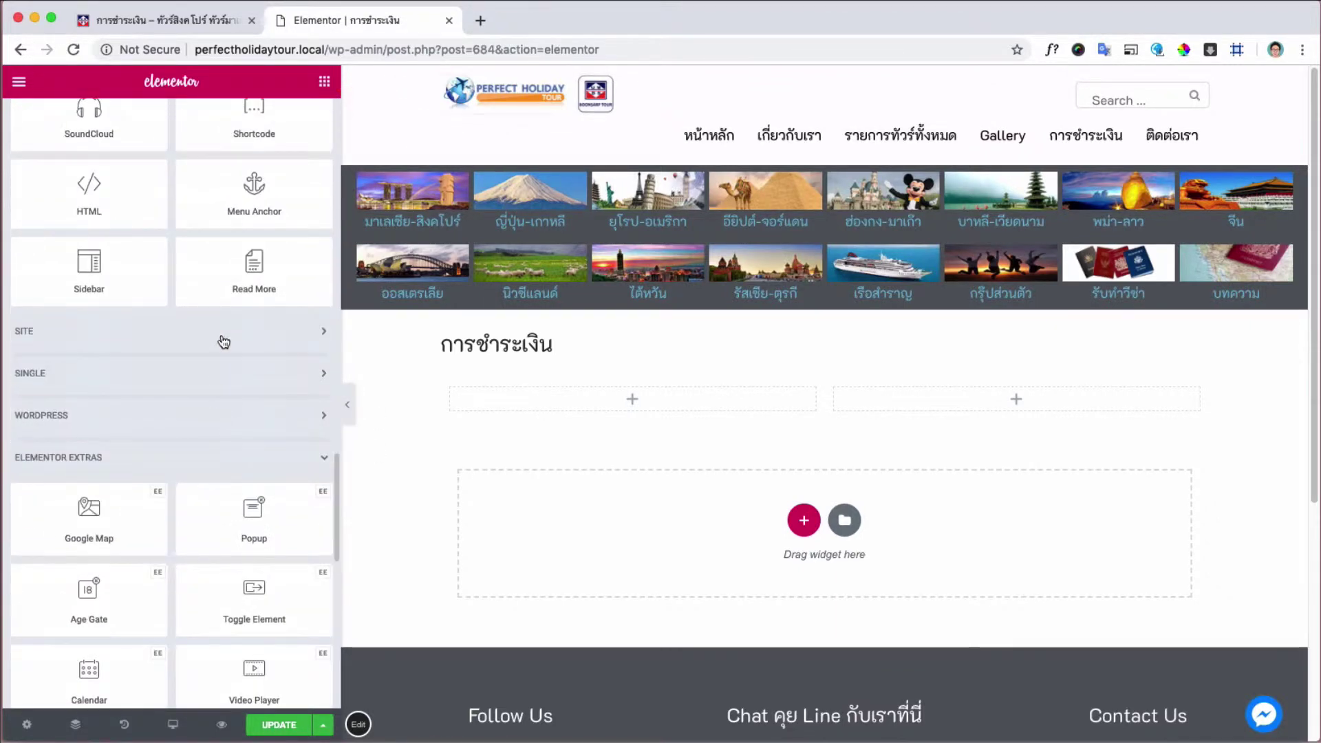
click(222, 342)
click(186, 608)
scroll(213, 564, down, 7)
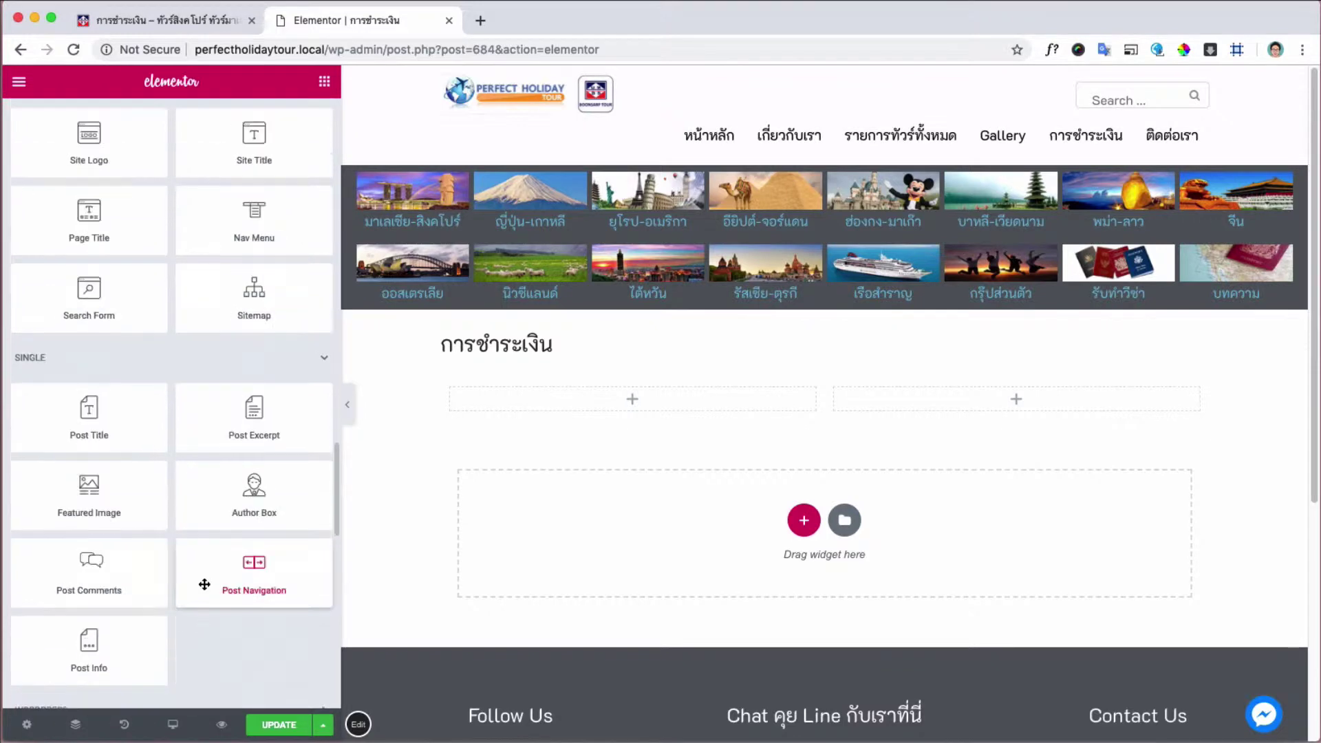
scroll(203, 508, down, 10)
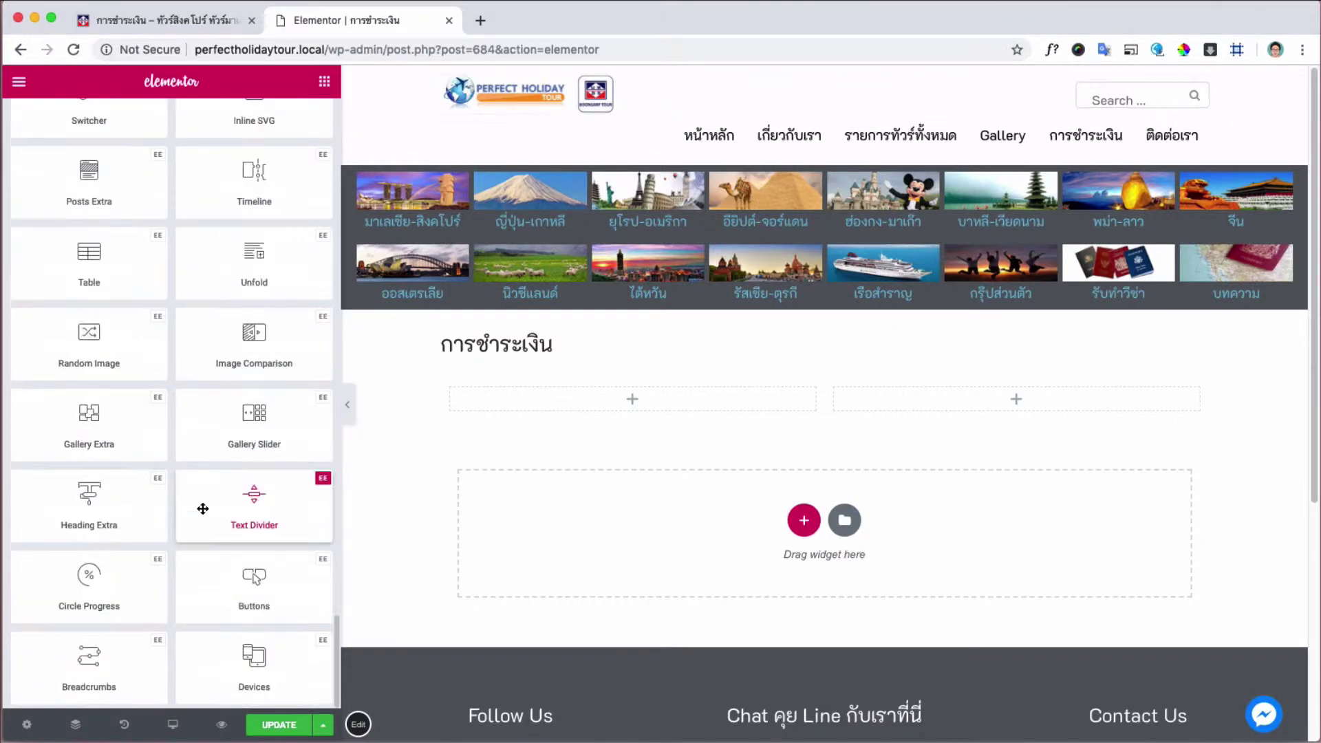
scroll(202, 508, up, 12)
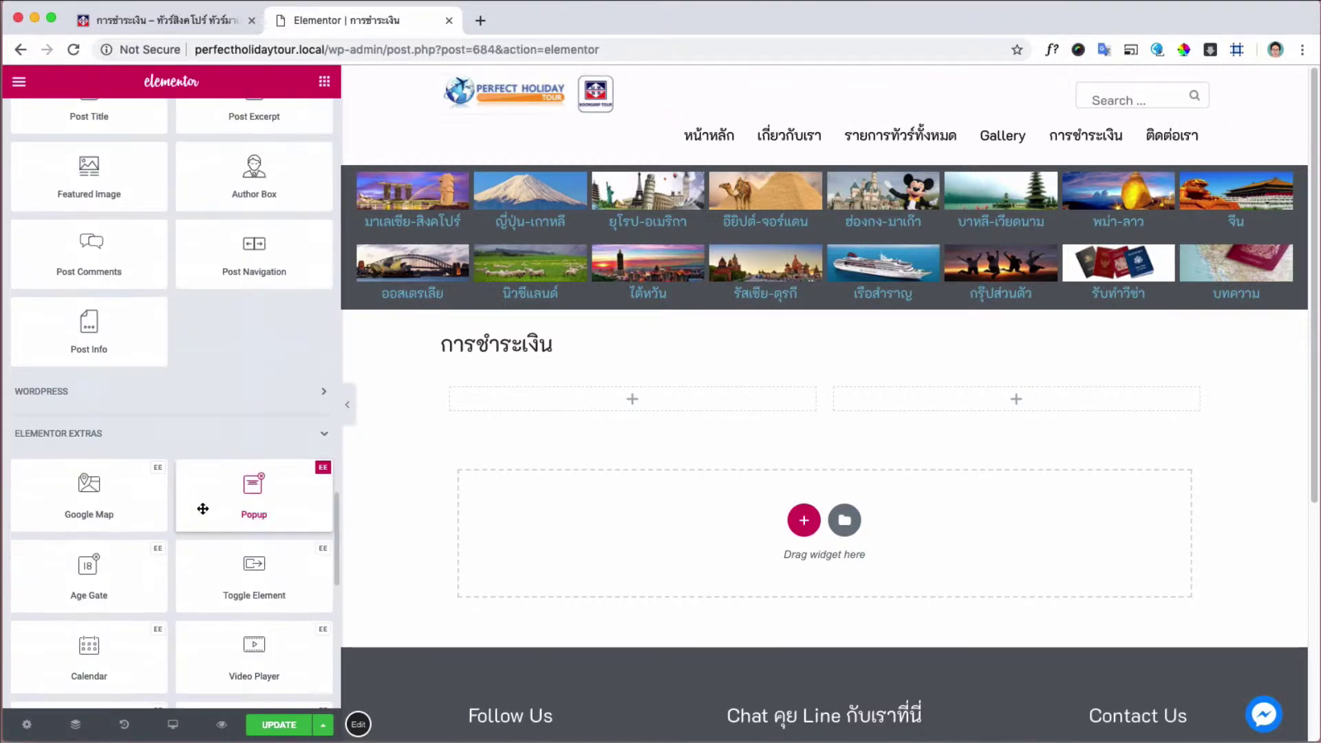
click(217, 406)
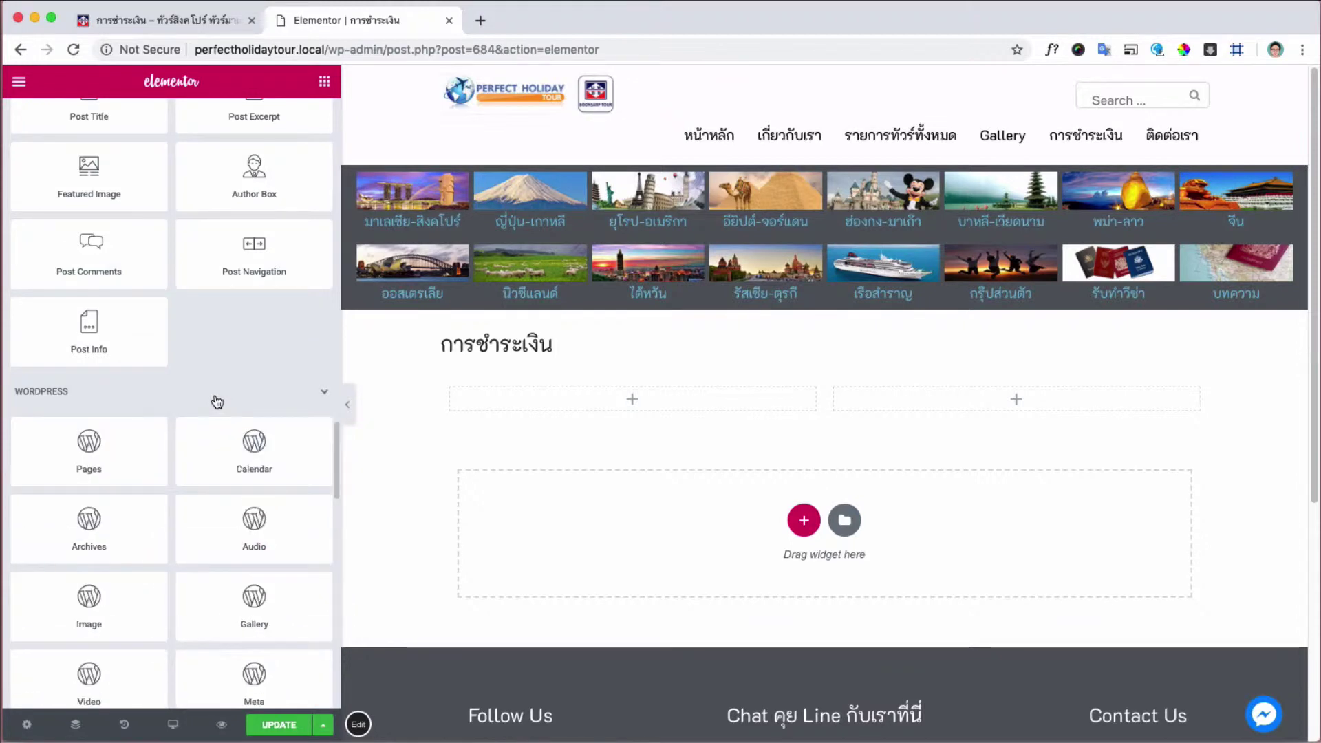
click(217, 402)
scroll(218, 401, up, 15)
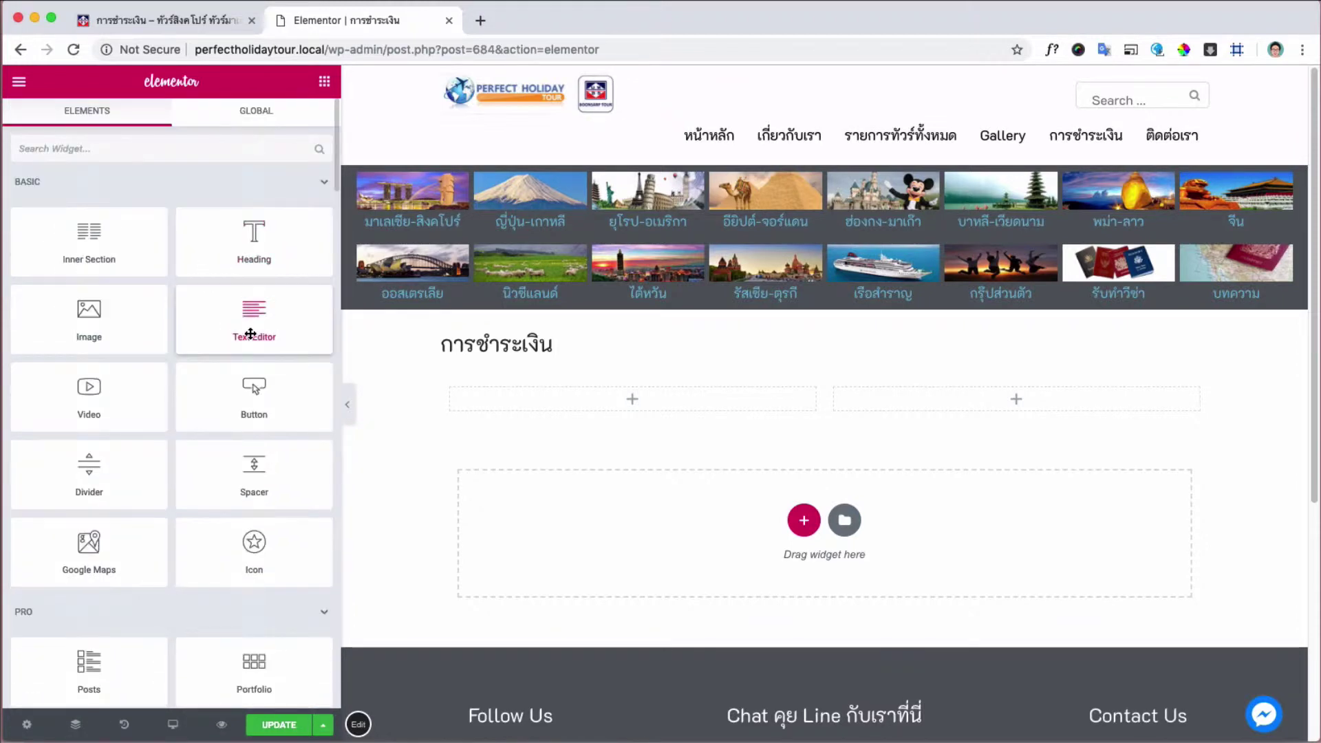
- Place a Text Editor widget in the section's first column and replace its placeholder text with "เงื่อนไขการจองทัวร์"
drag(262, 322, 629, 409)
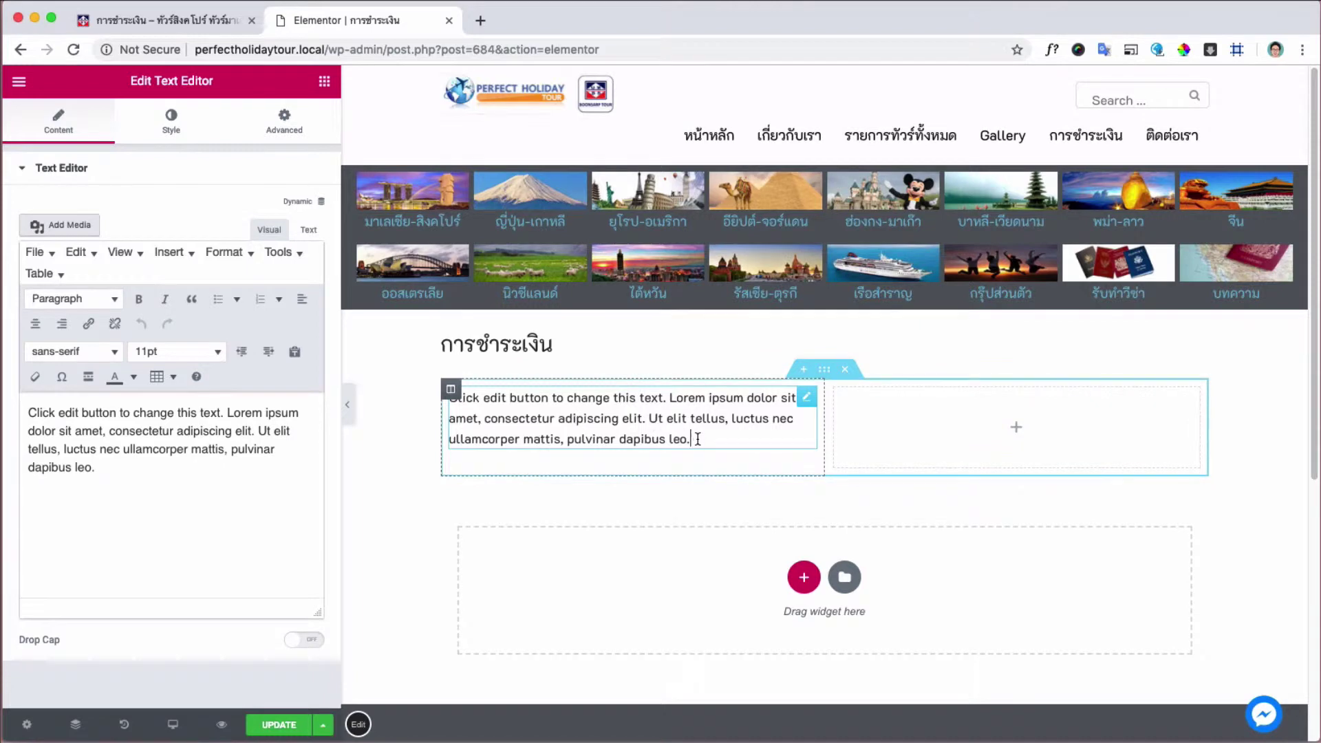
key(super+a)
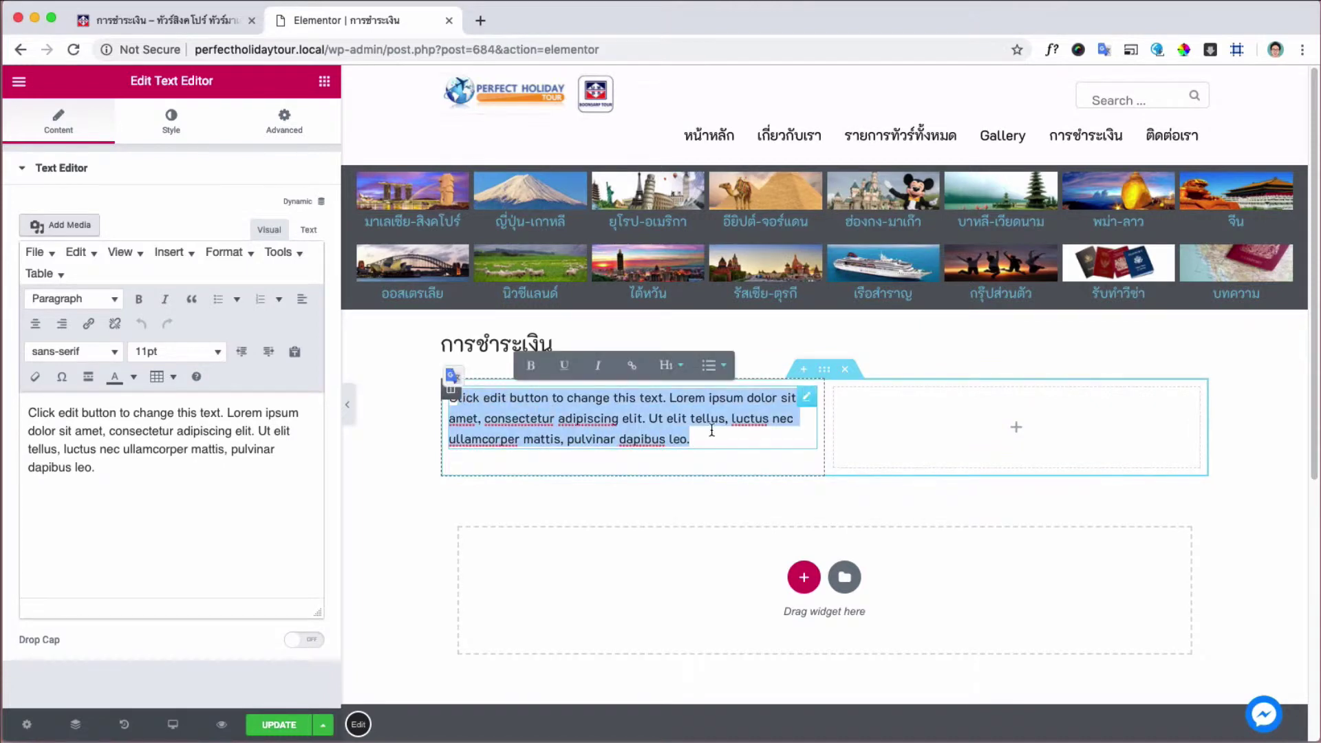
key(BackSpace)
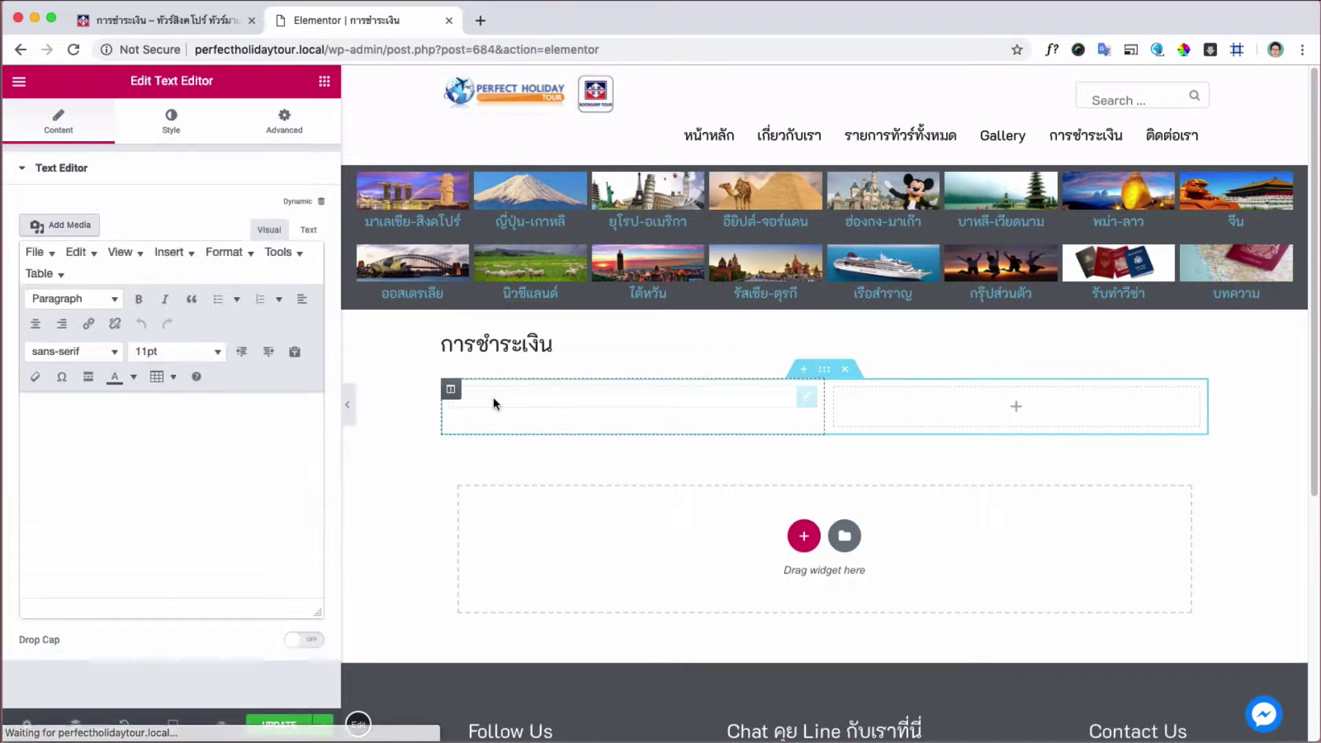
text(เ)
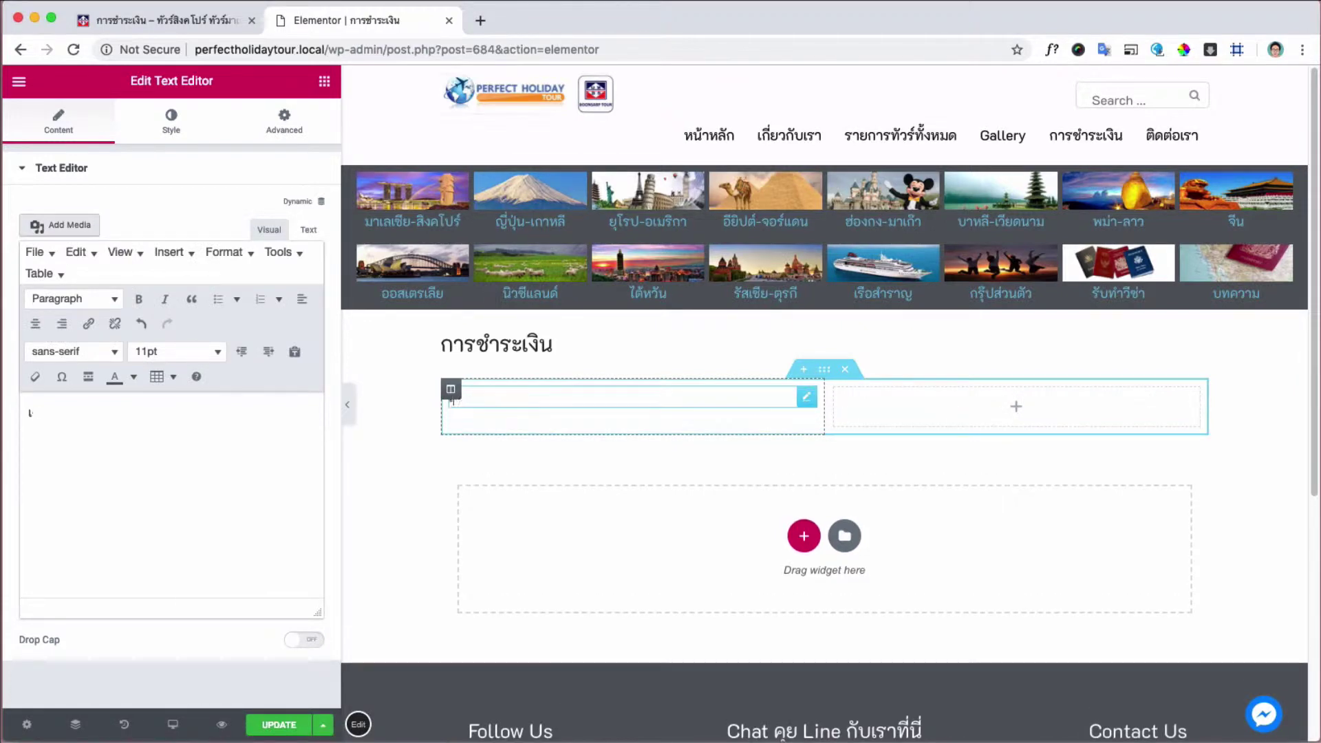
text(งื่อนไขการ)
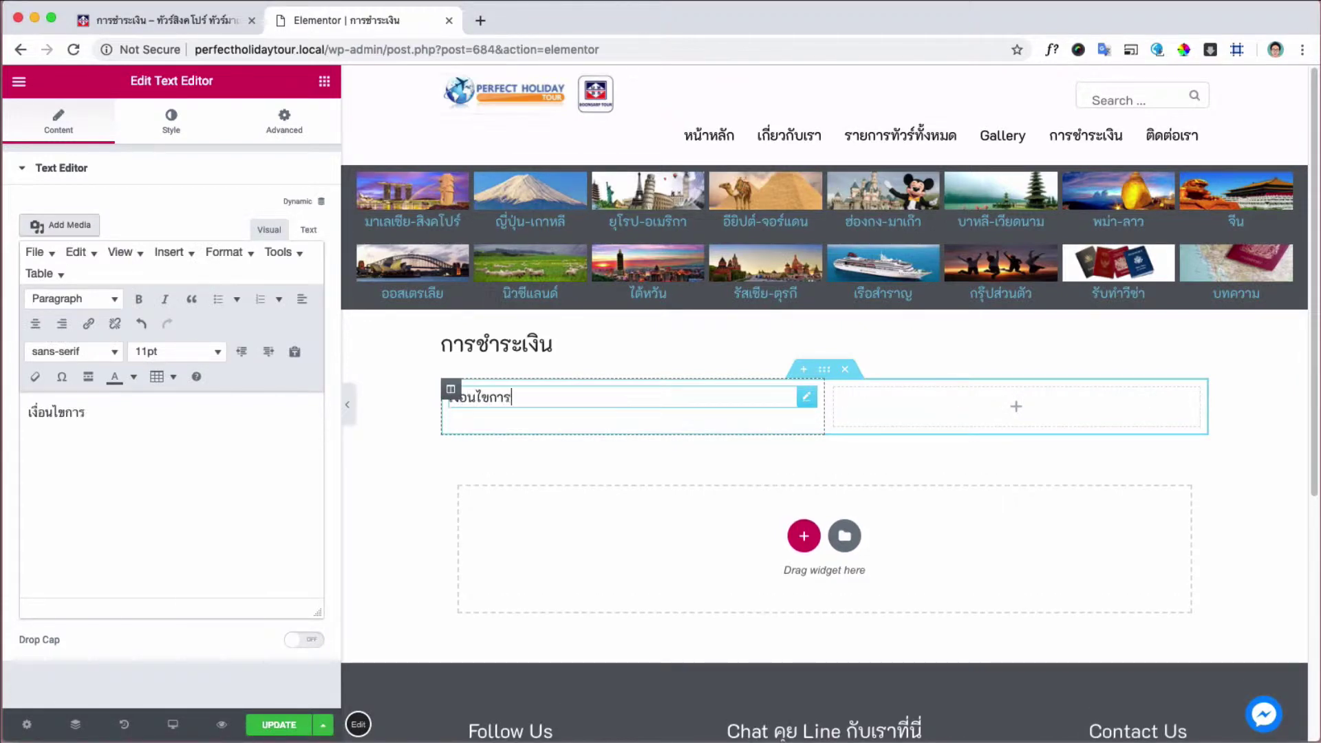
text(จองทัวร์)
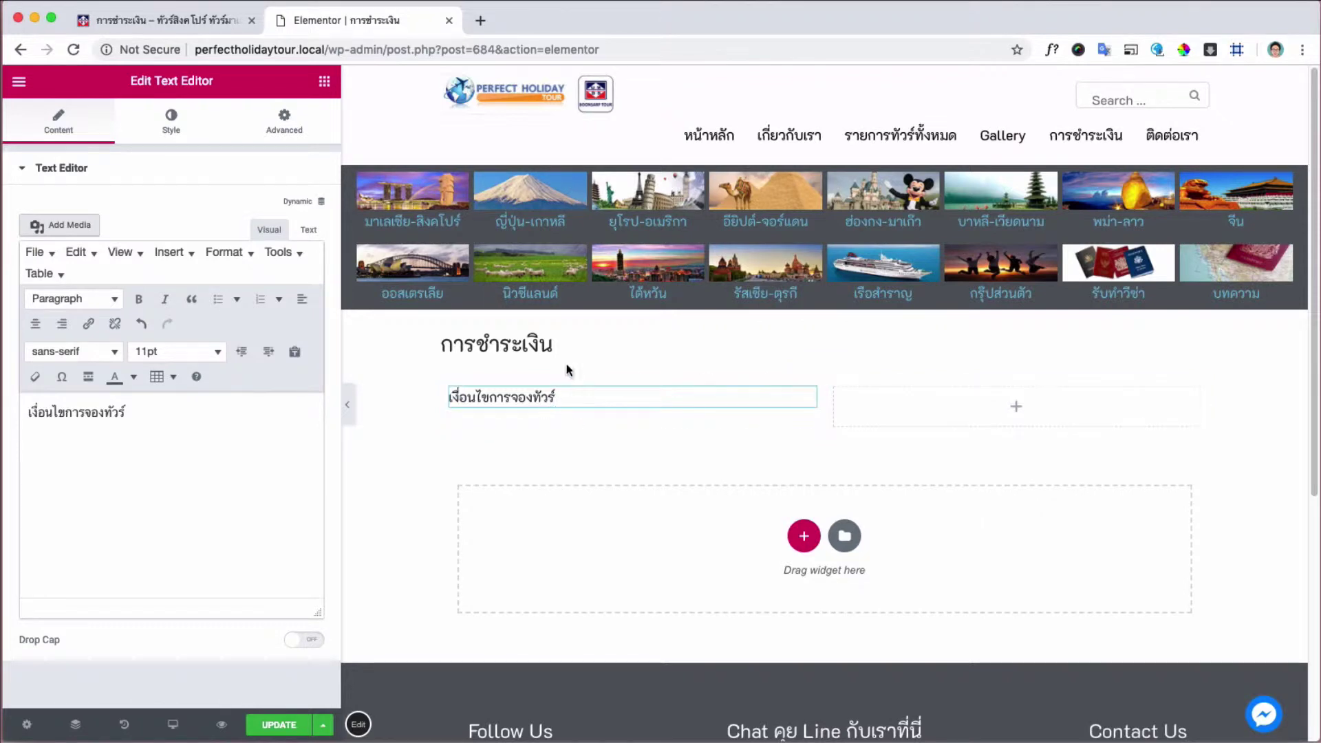
triple_click(520, 397)
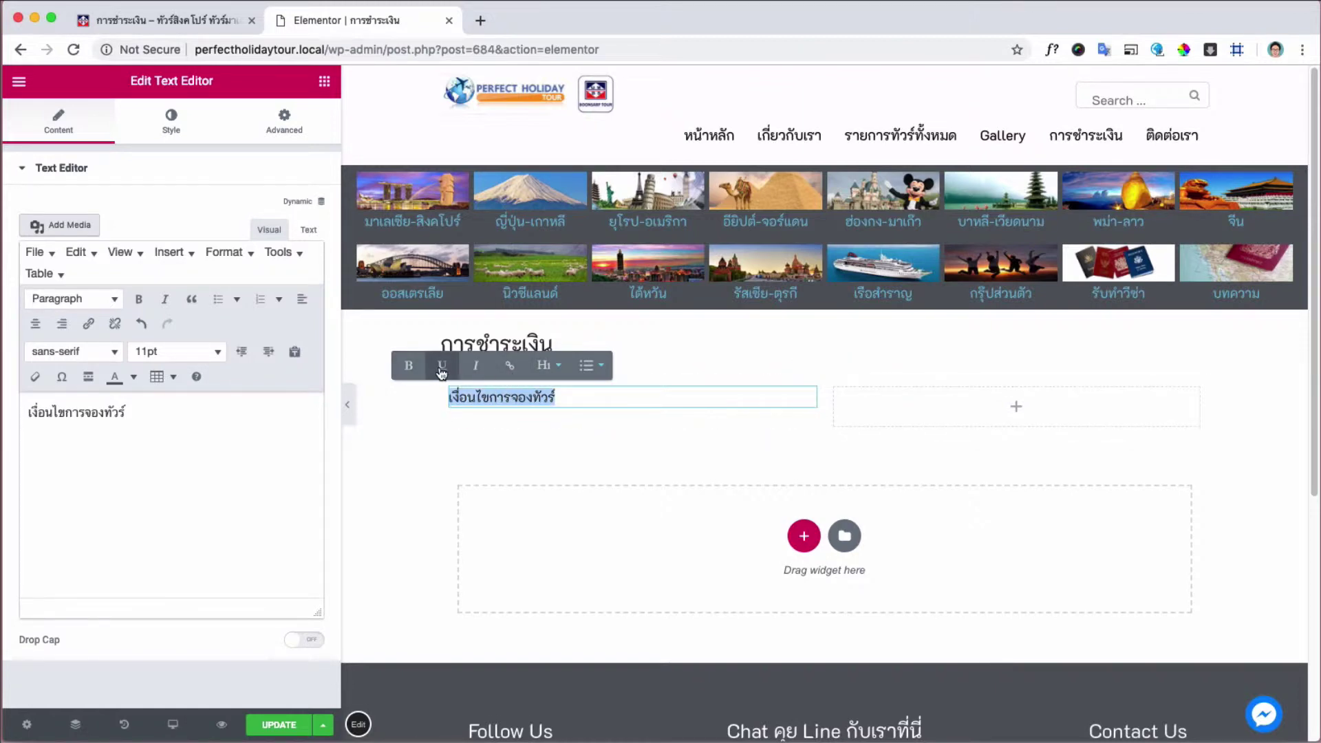
click(562, 368)
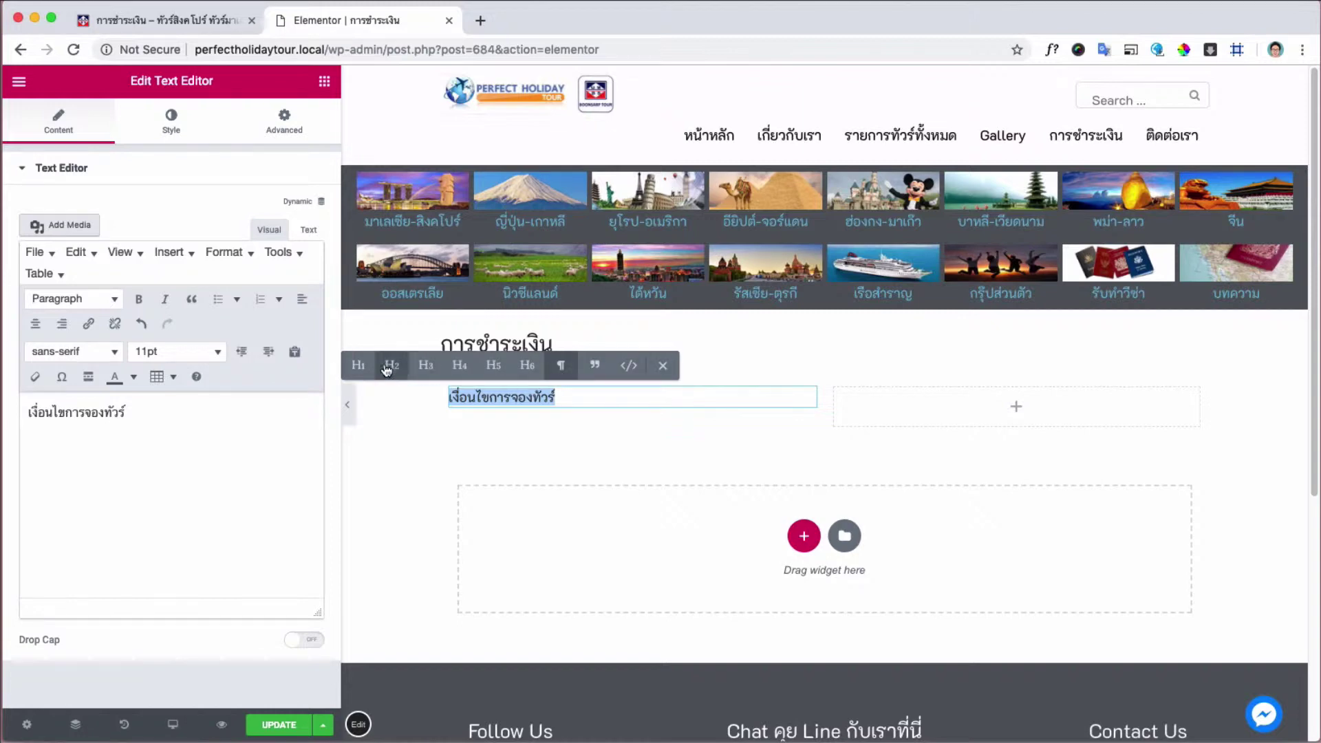
click(569, 397)
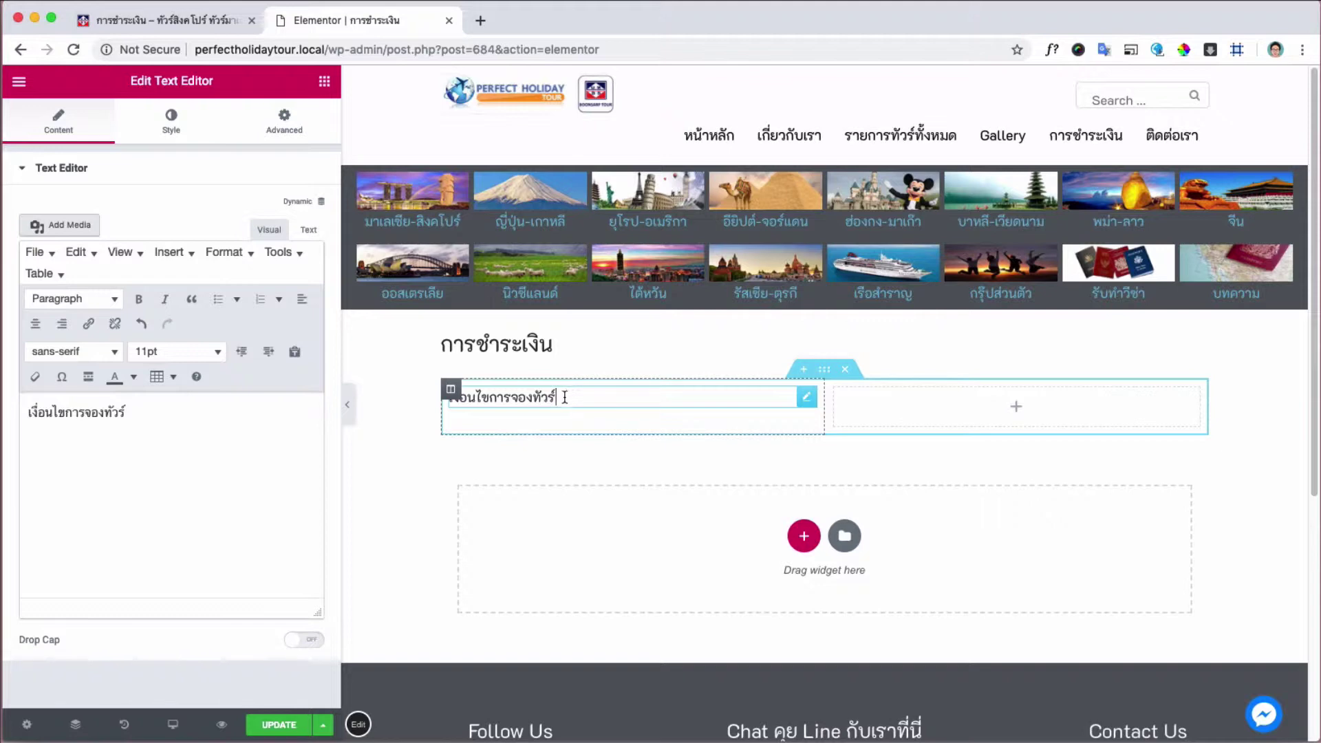
- Widen the text widget's editing area slightly to make more room for the formatting tools
click(183, 415)
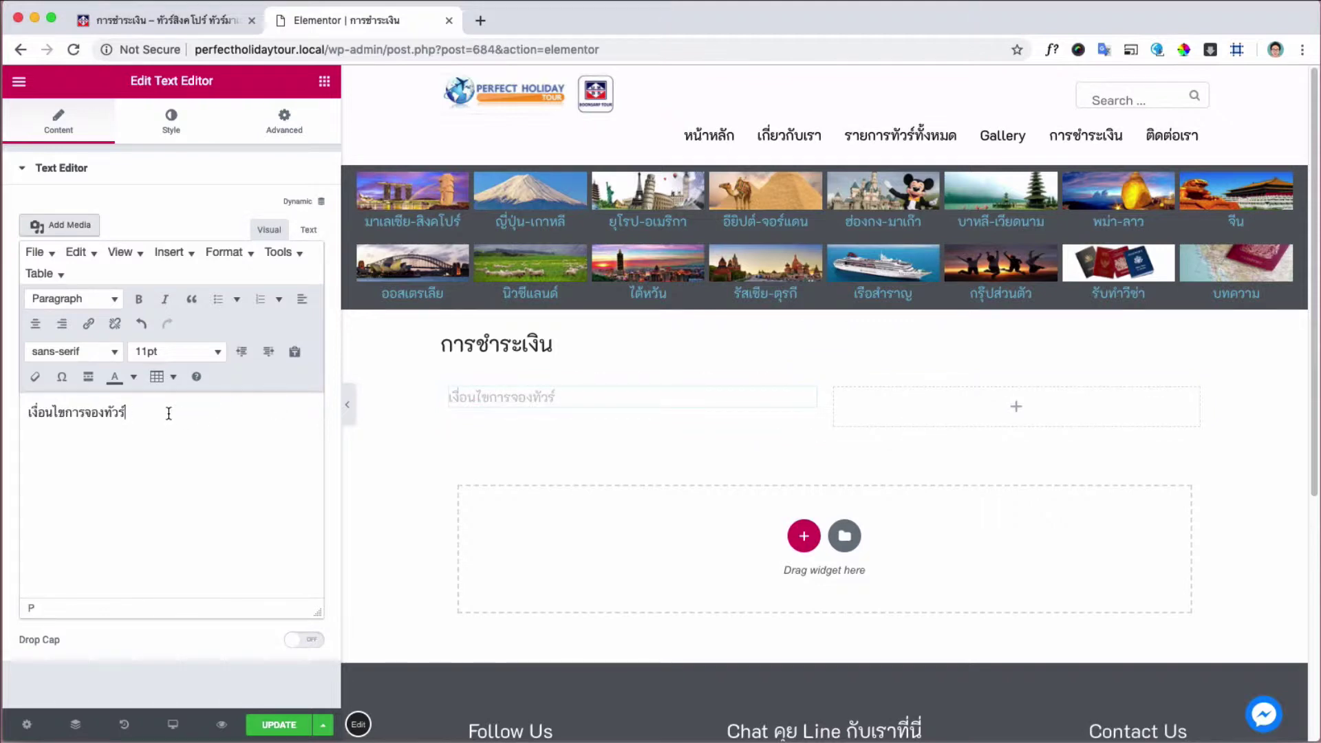
drag(168, 413, 28, 412)
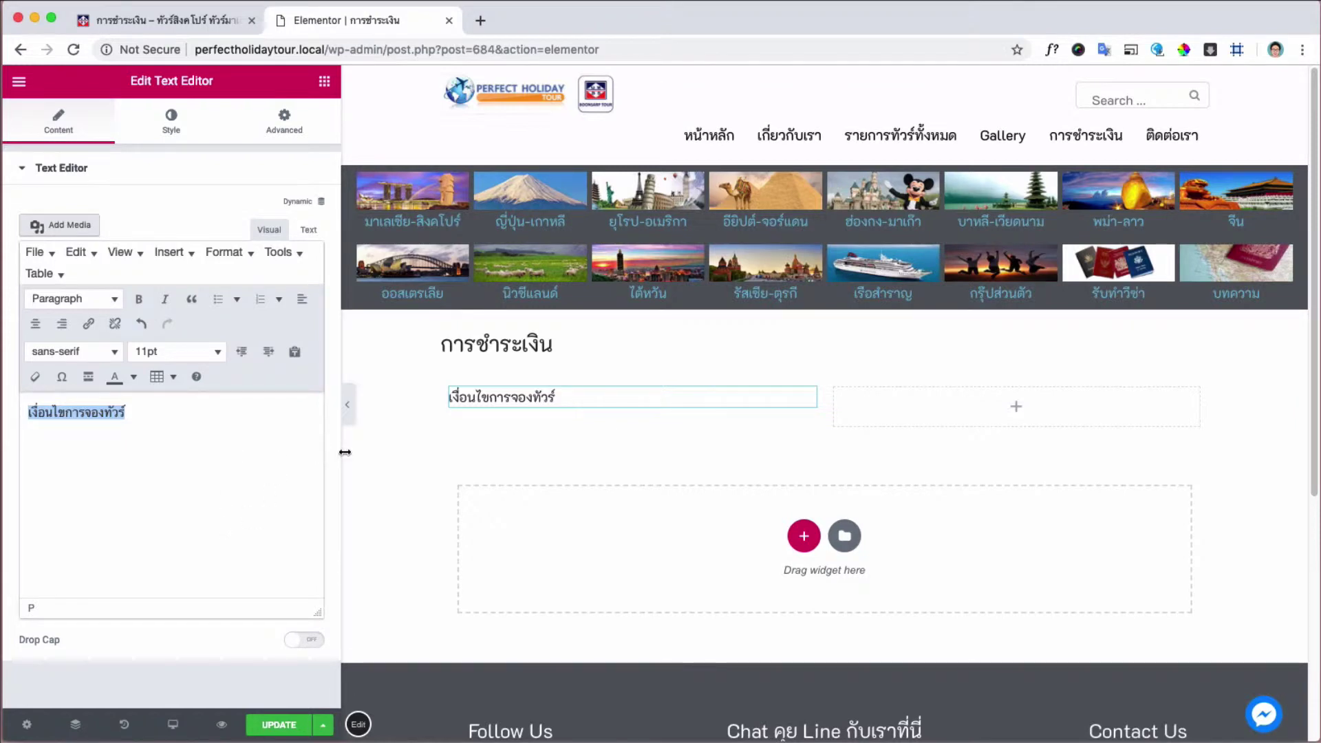
mouse_move(393, 457)
mouse_down()
mouse_move(581, 484)
mouse_move(377, 476)
mouse_up()
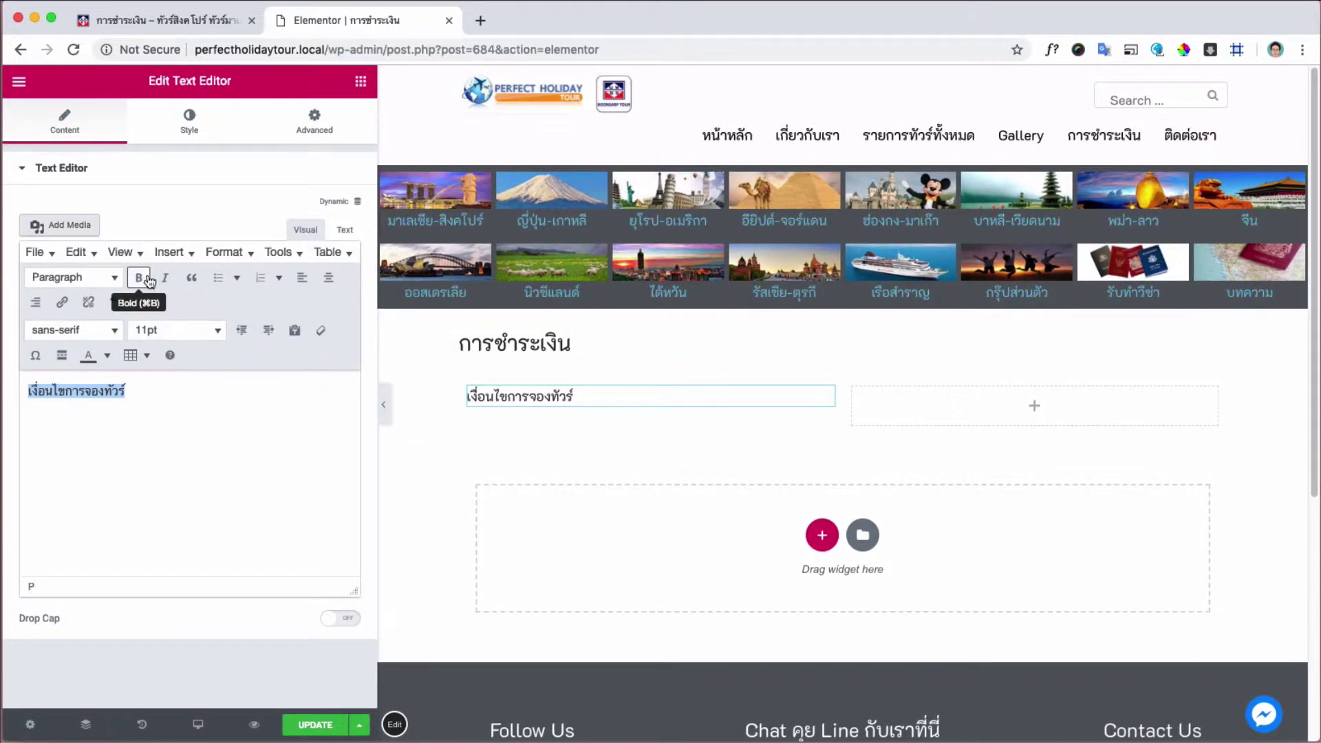
- Try the text editor's Fullscreen view and return to the normal page-editing layout
click(140, 256)
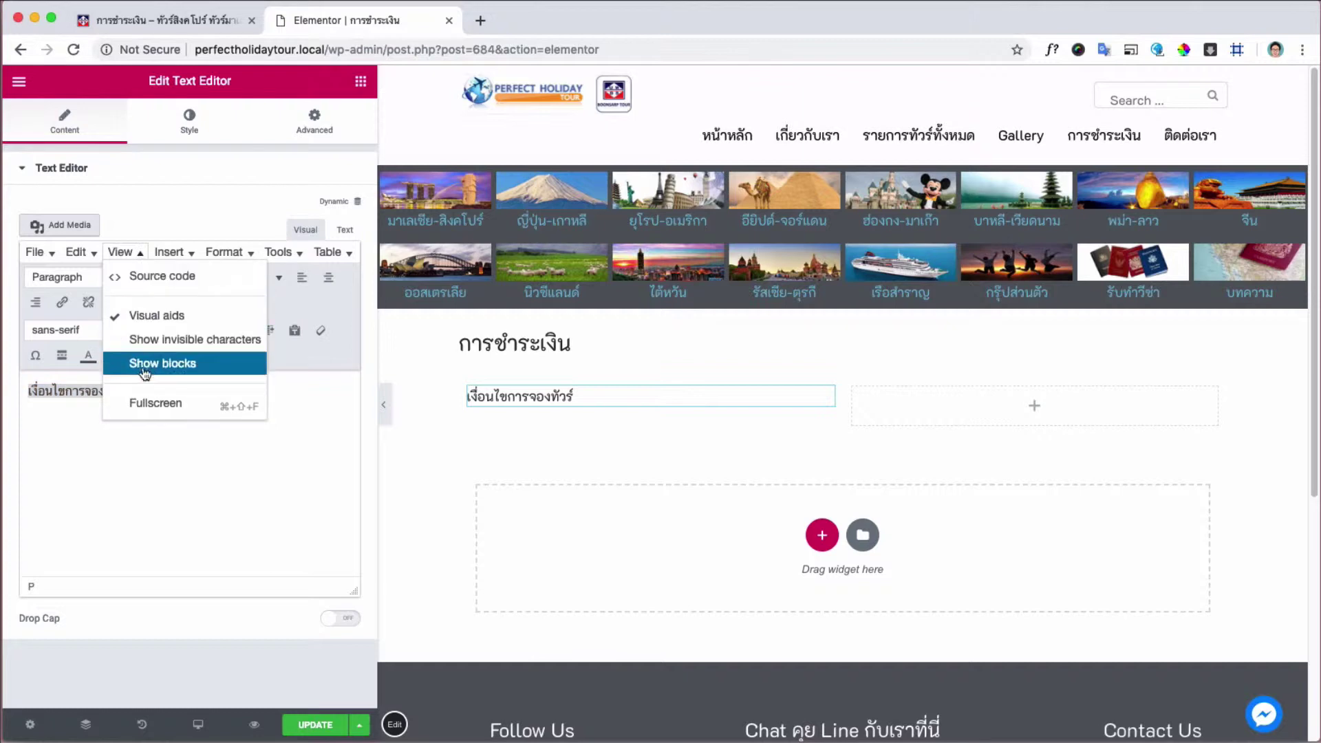
click(149, 411)
click(247, 203)
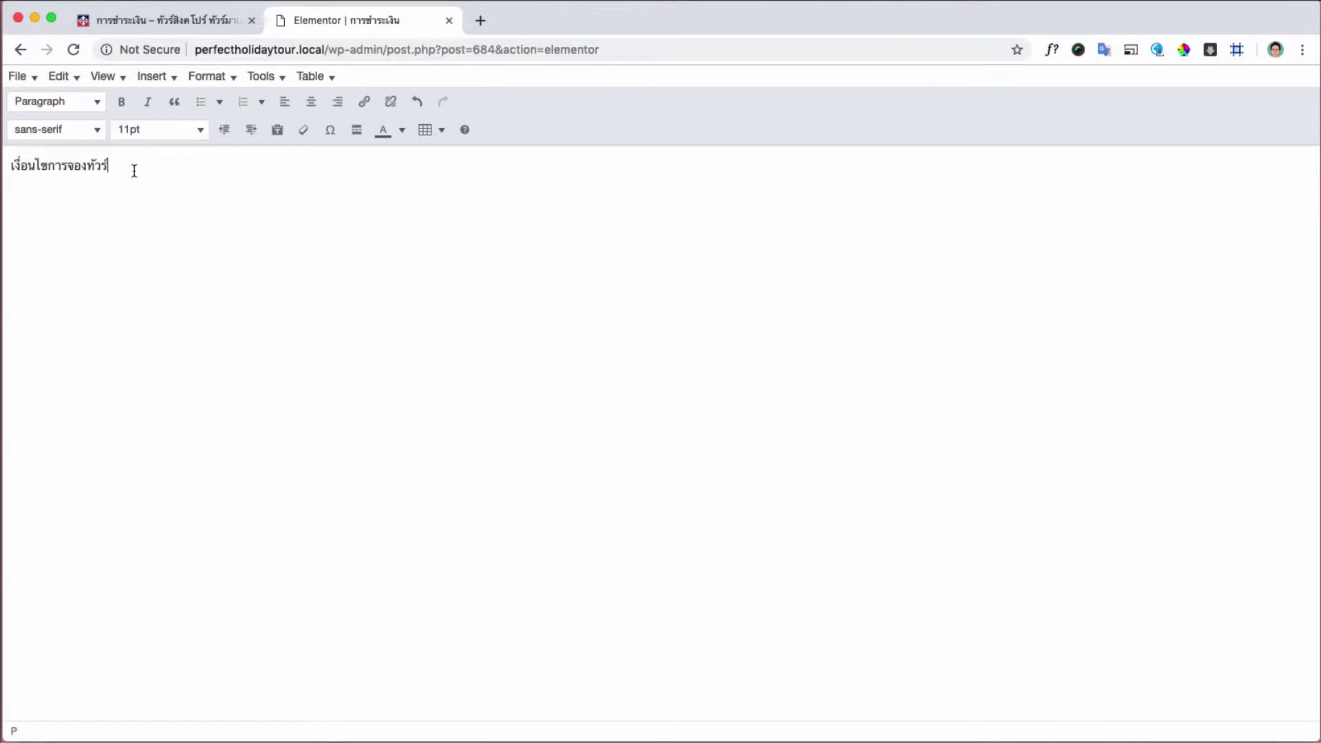
click(118, 77)
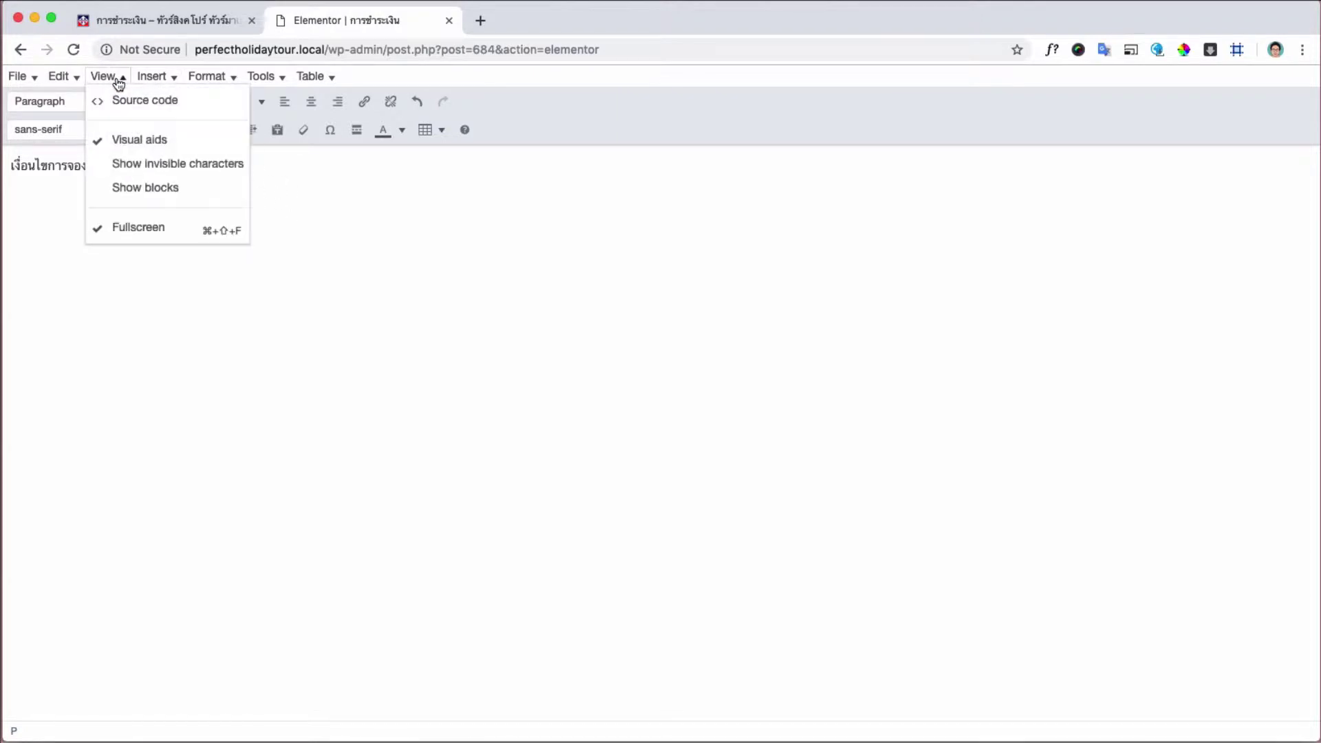
click(158, 237)
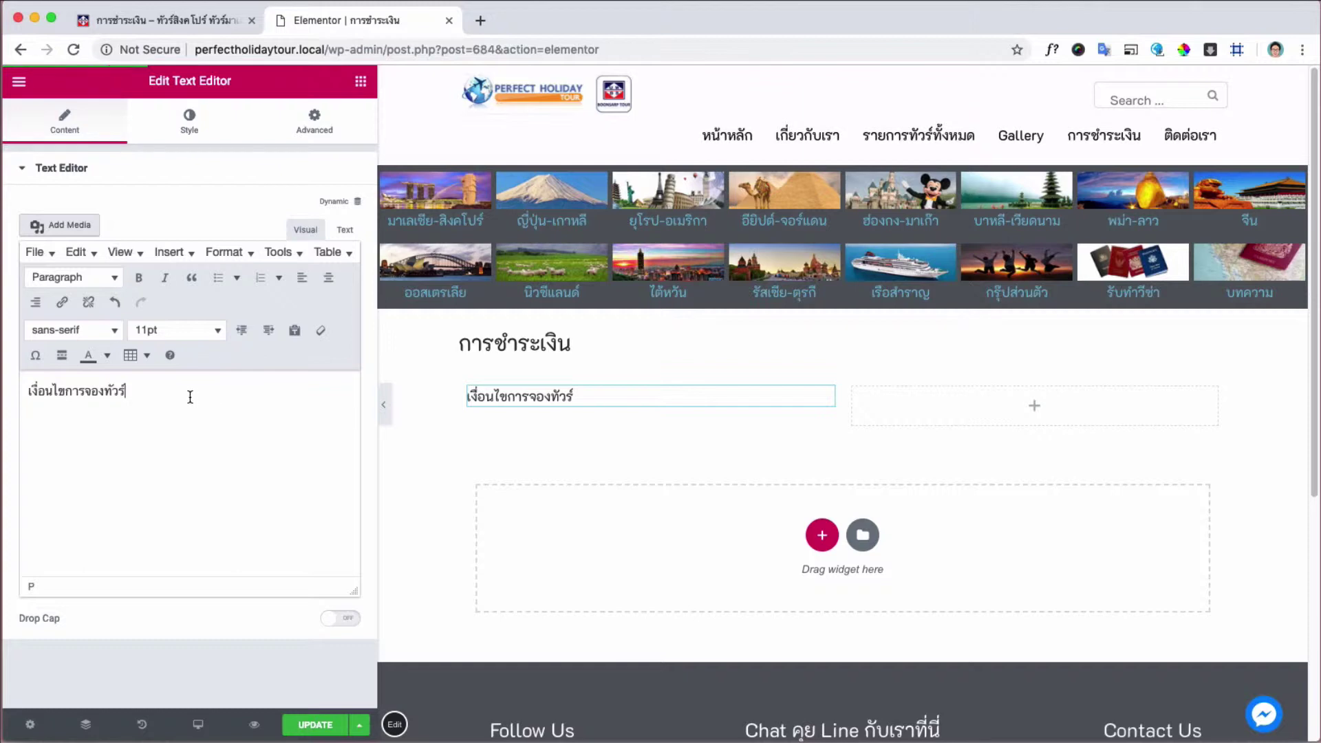
- Widen the text widget's editing area to about two fifths of the window width
drag(145, 390, 28, 390)
click(134, 396)
drag(138, 394, 27, 392)
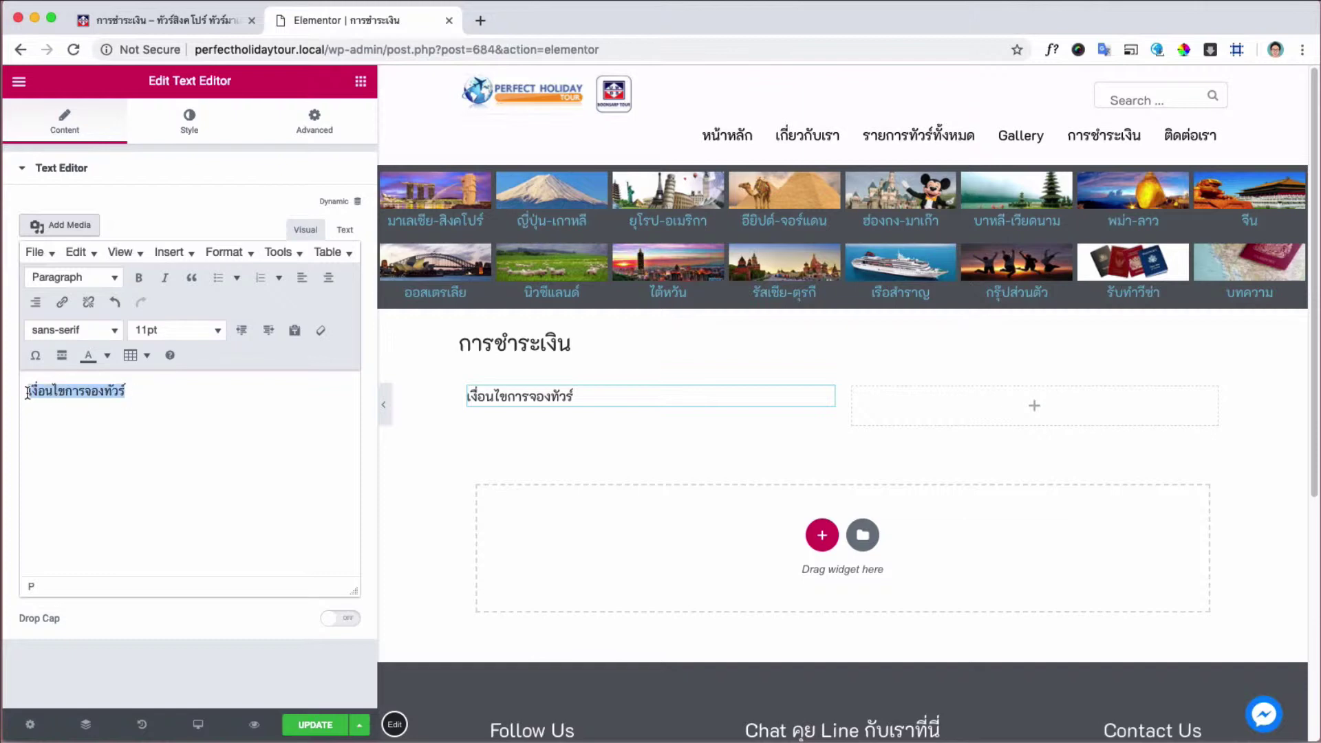
click(259, 431)
drag(386, 450, 518, 470)
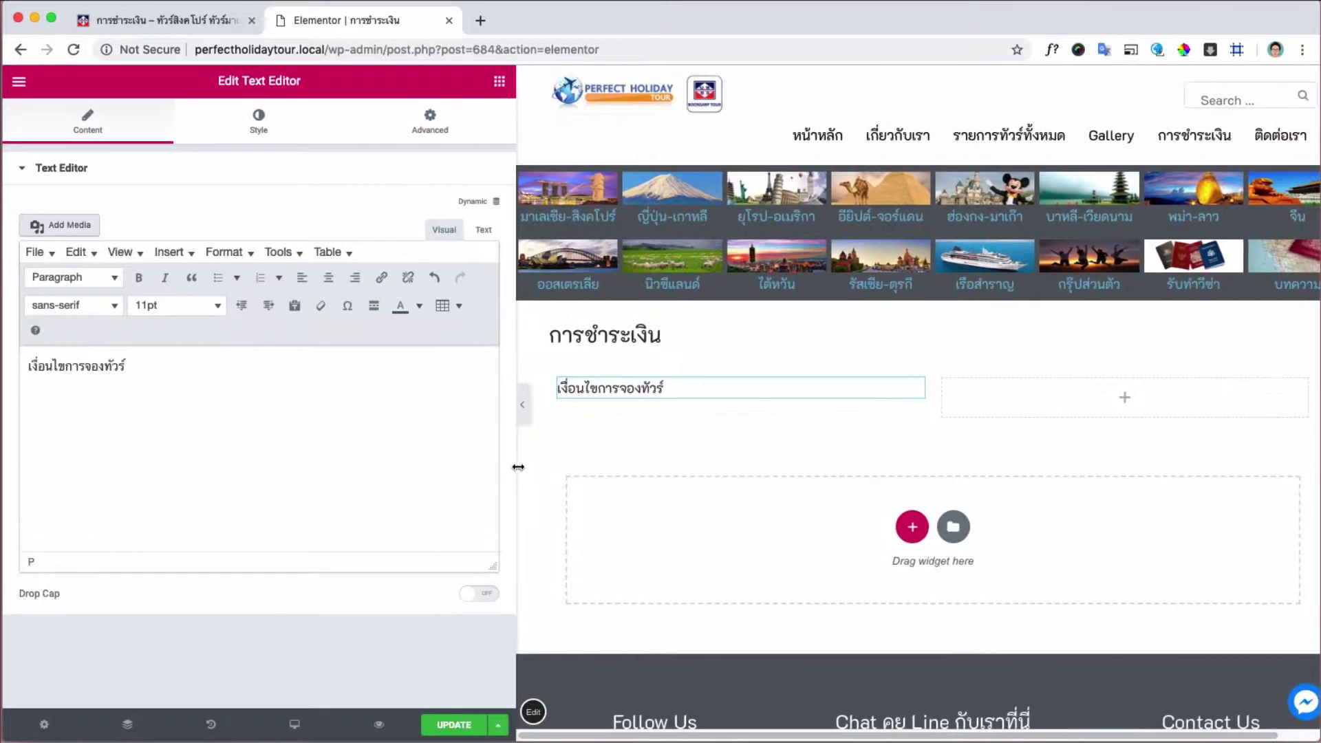
- Format the text "เงื่อนไขการจองทัวร์" as Heading 1 and colour it olive green
drag(164, 373, 31, 370)
click(112, 279)
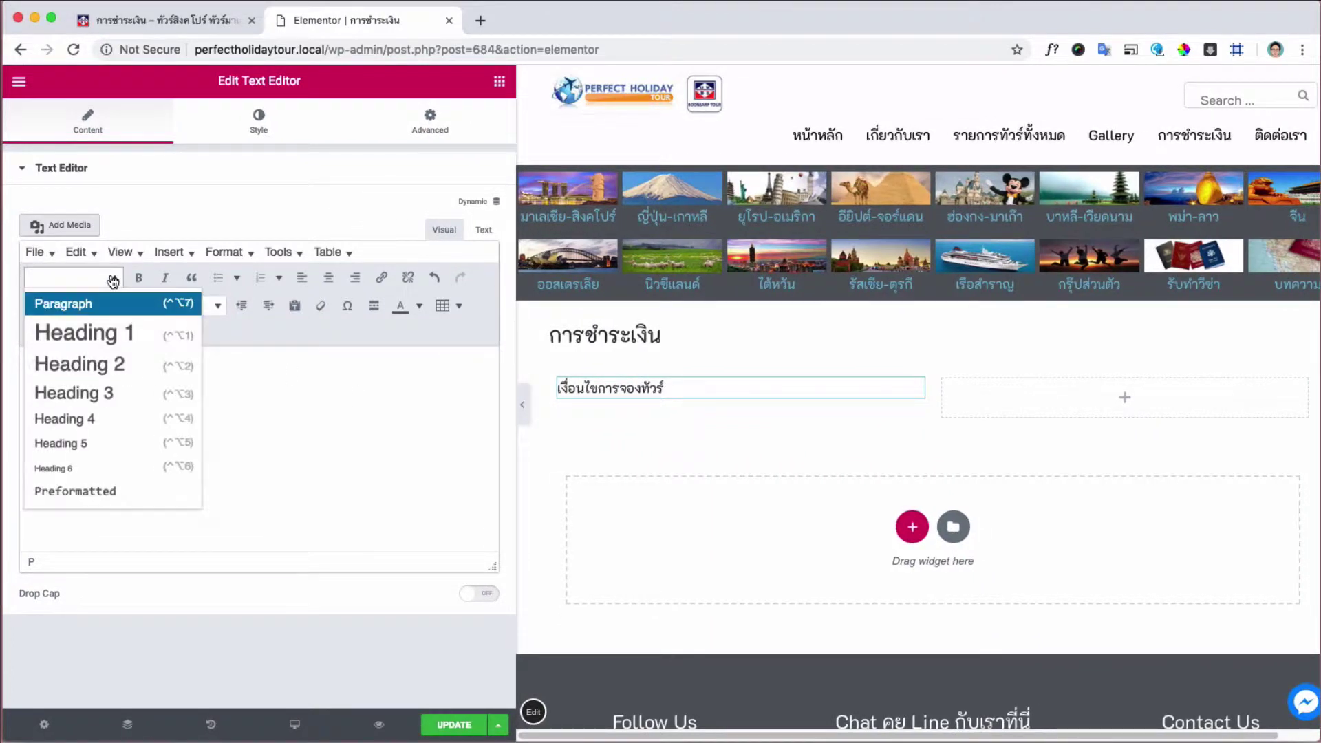
click(110, 336)
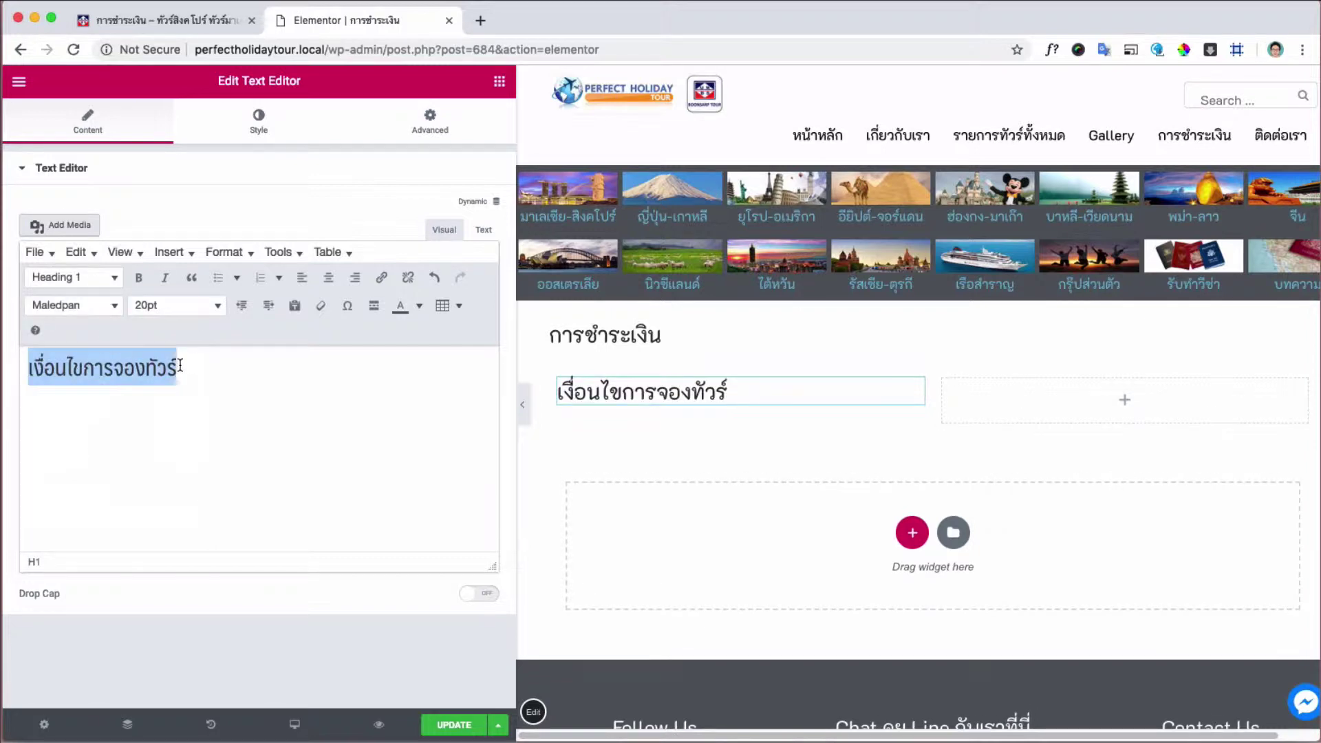
click(419, 305)
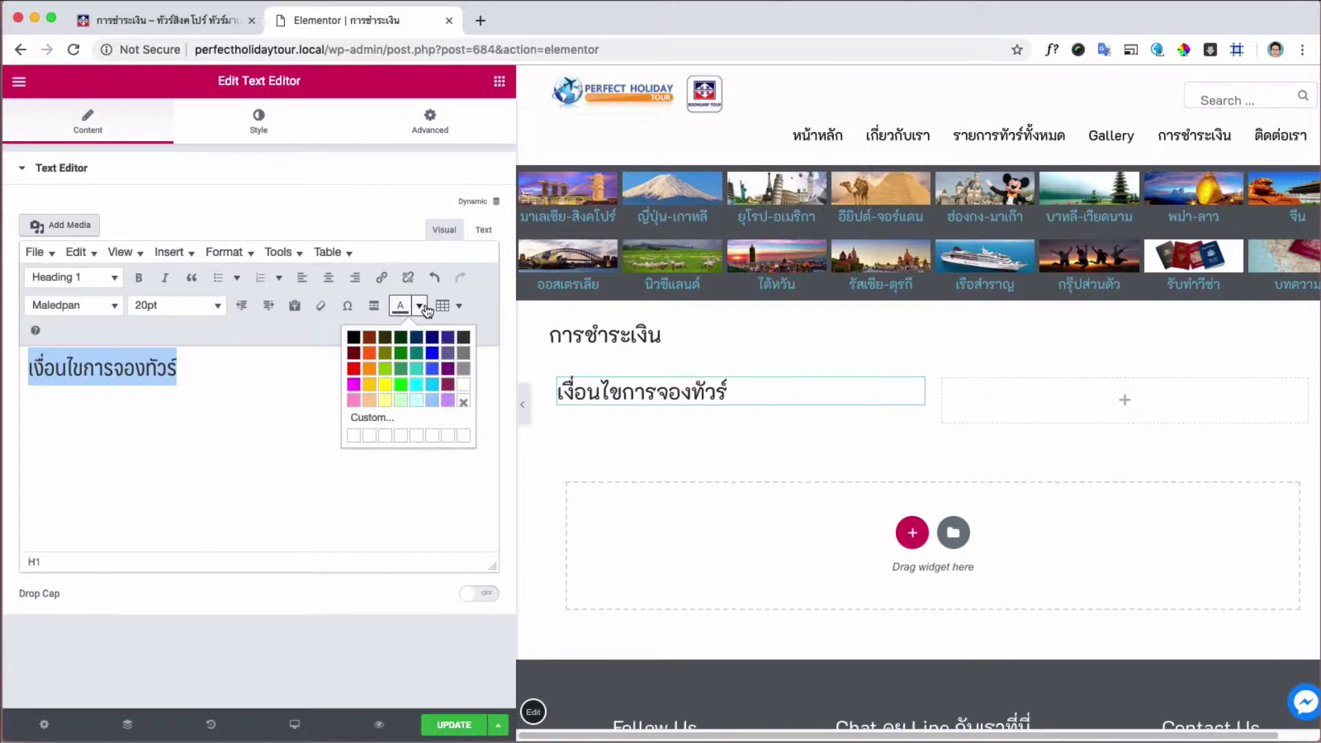
click(386, 354)
click(227, 369)
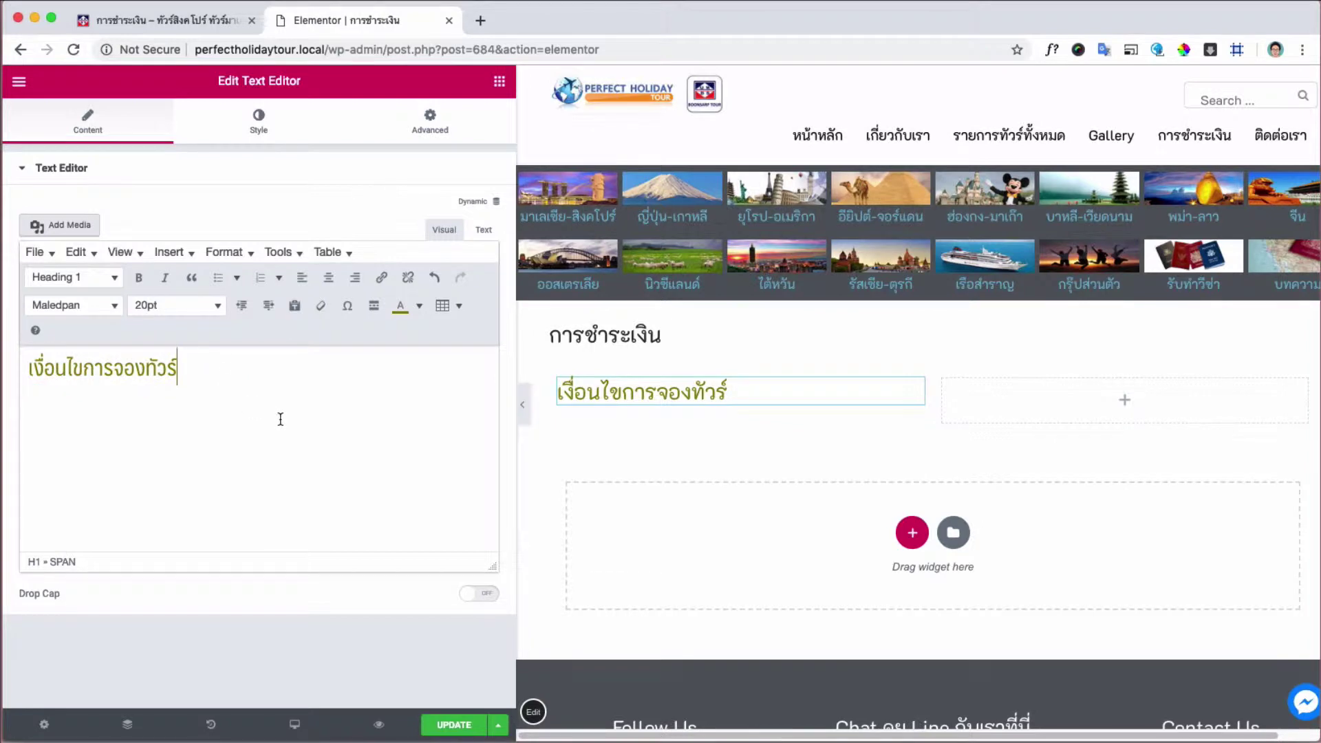
- Paste the four copied numbered booking conditions as paragraphs below the olive green heading
key(Return)
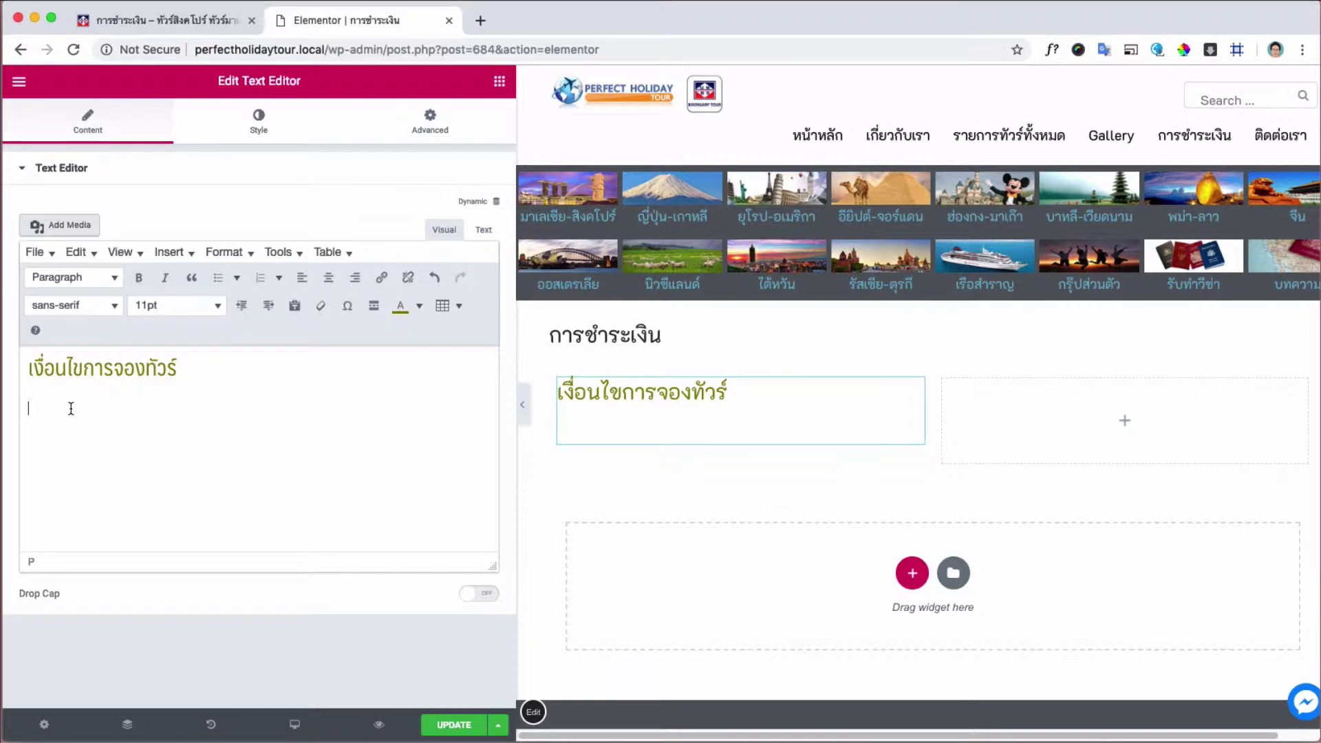
key(super+v)
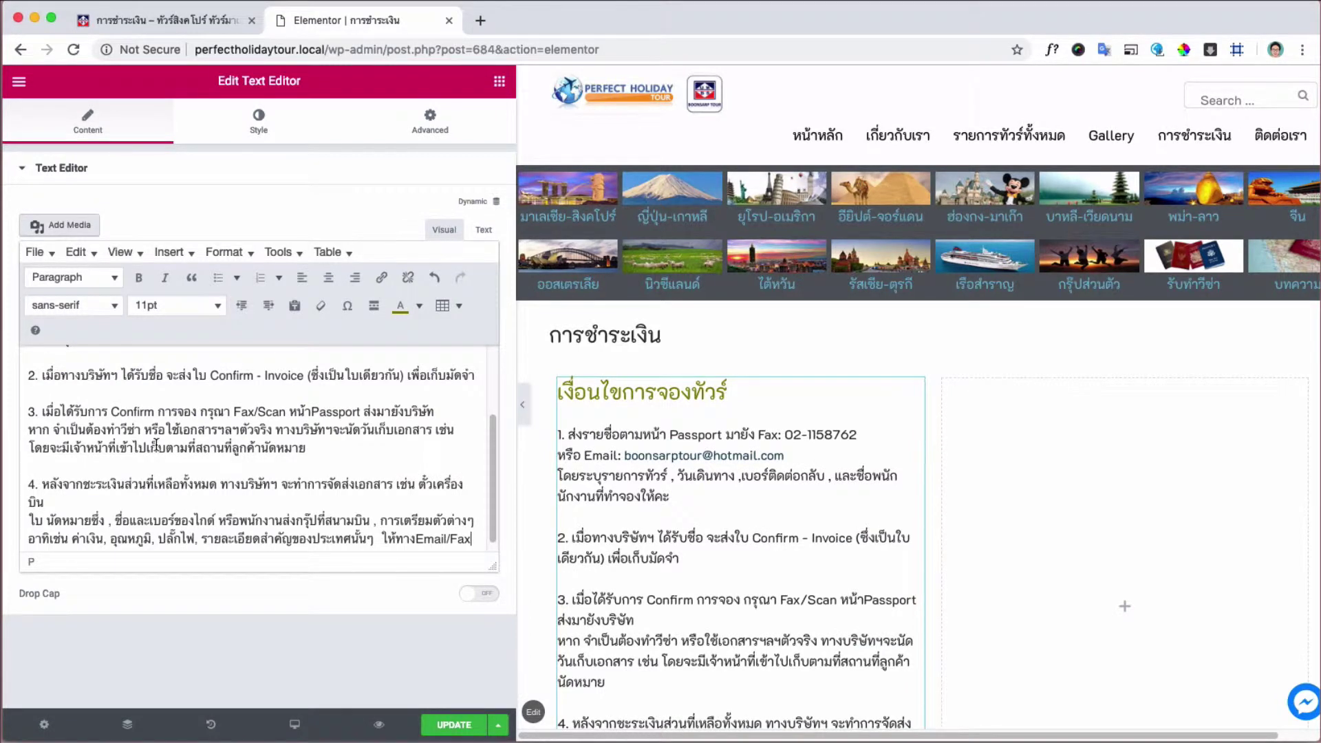
scroll(161, 454, up, 3)
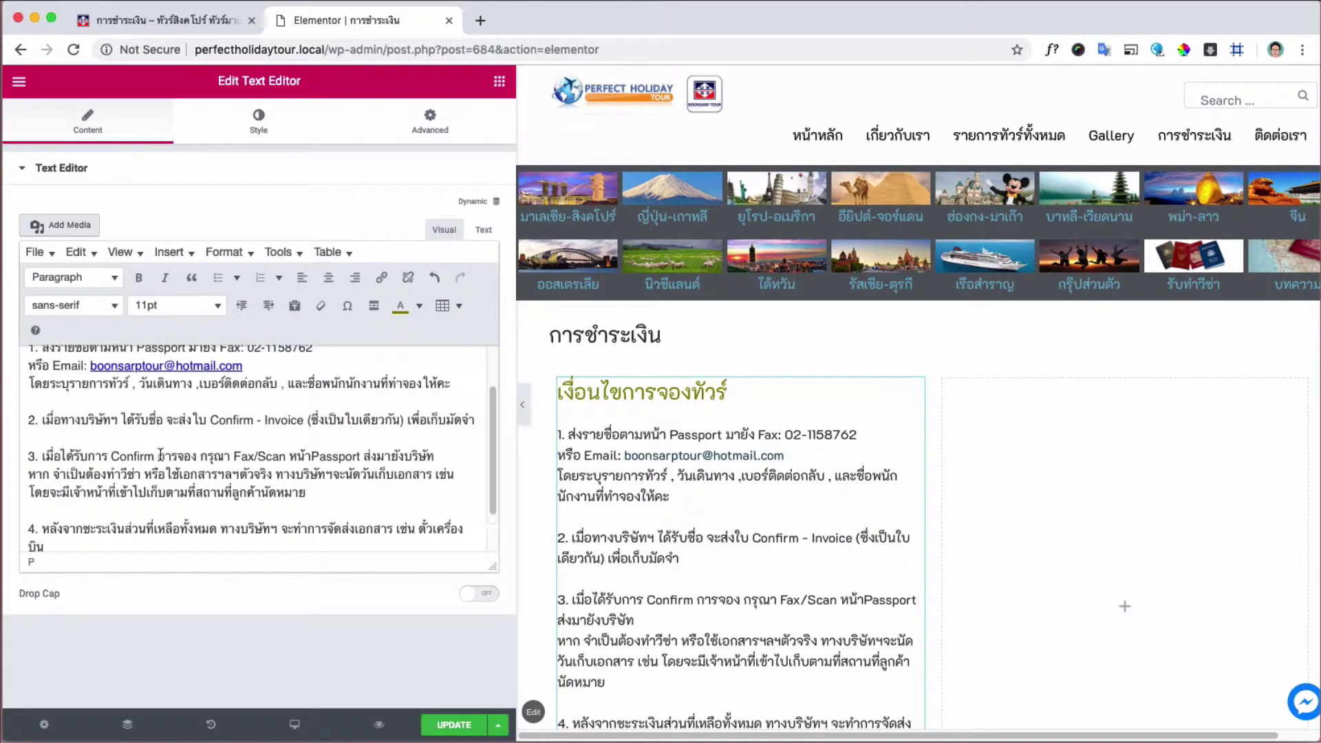
- Clear the formatting of all four pasted booking conditions, leaving the heading out of the selection
drag(76, 408, 475, 530)
scroll(127, 506, down, 3)
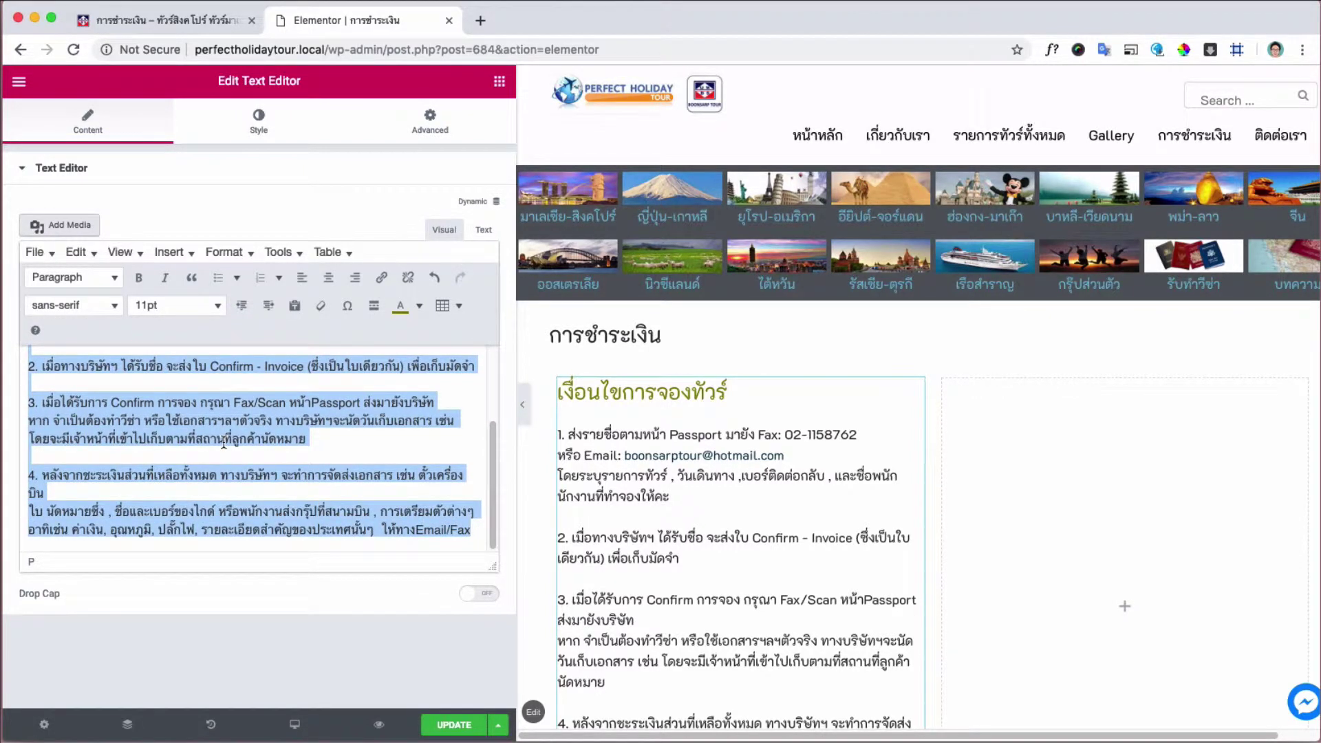
scroll(263, 403, up, 3)
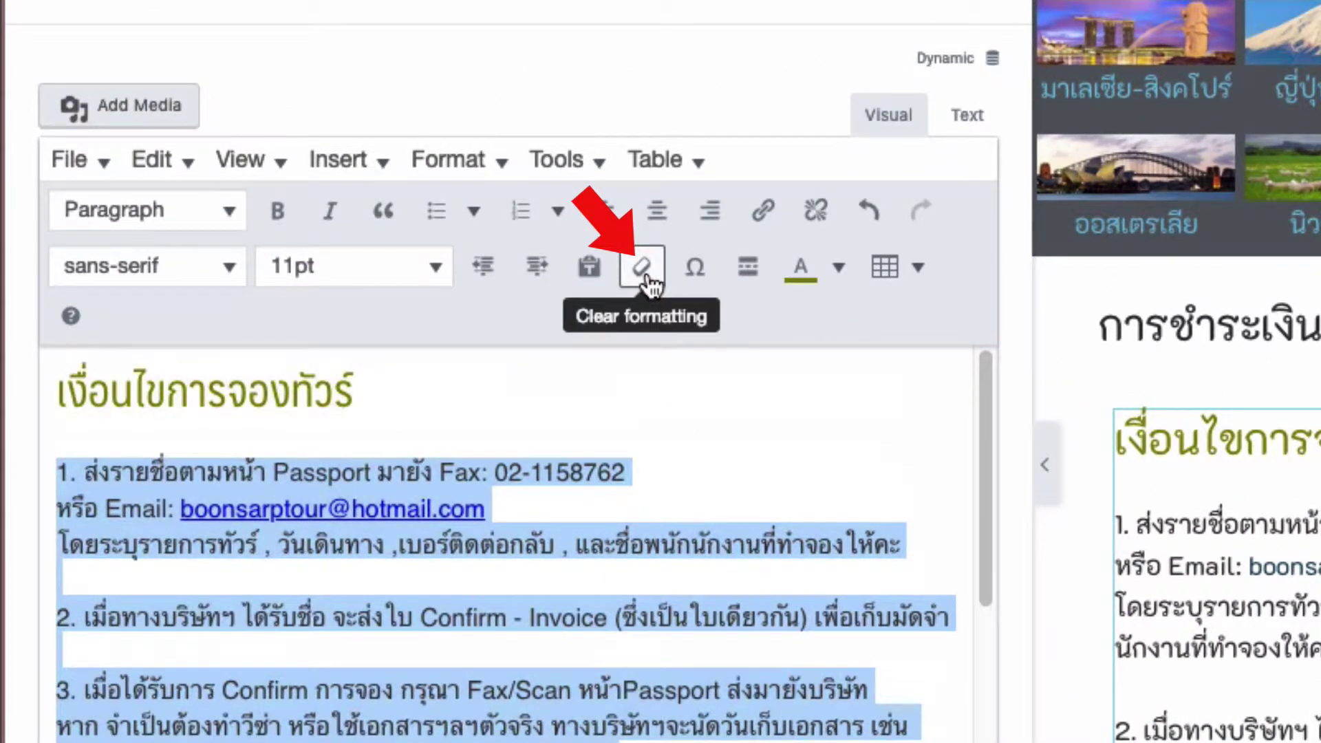
click(648, 282)
click(624, 535)
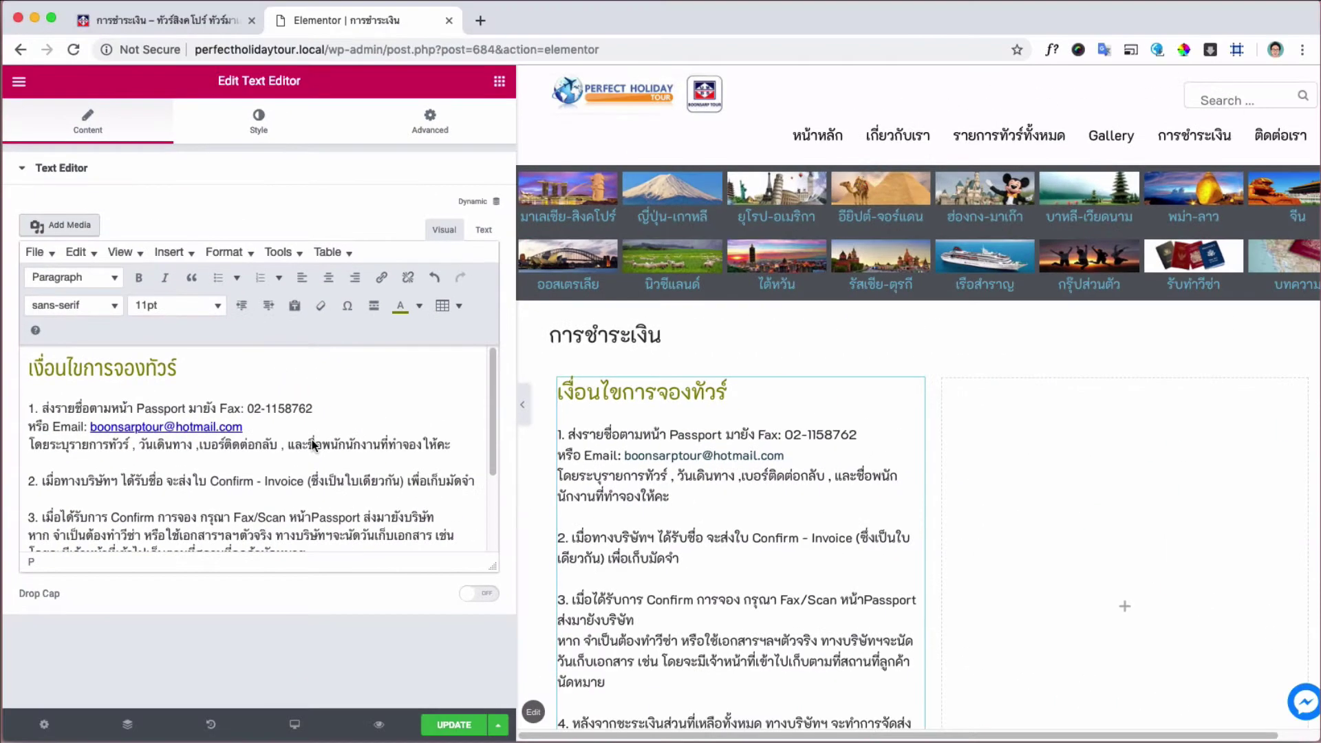
scroll(509, 550, down, 3)
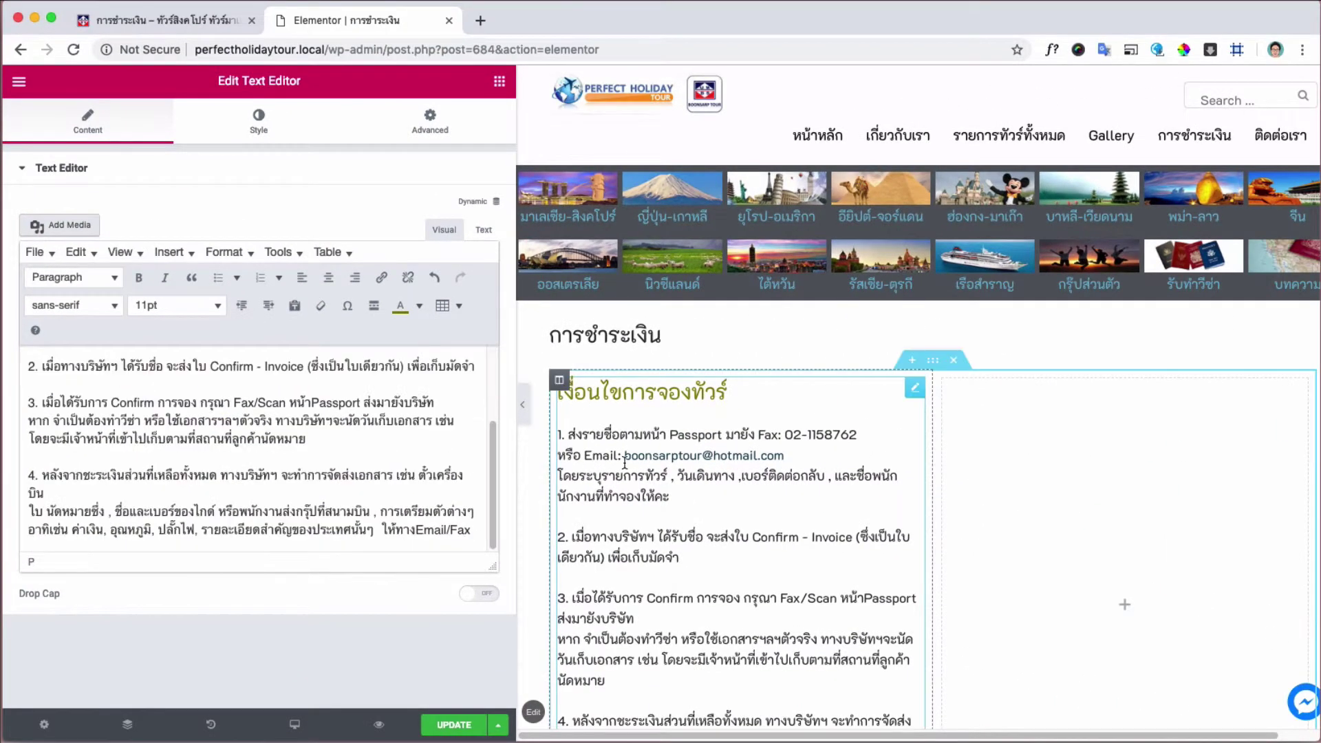
- Narrow the widget panel to about a quarter of the window width and place an Image widget in the empty second column
click(1031, 456)
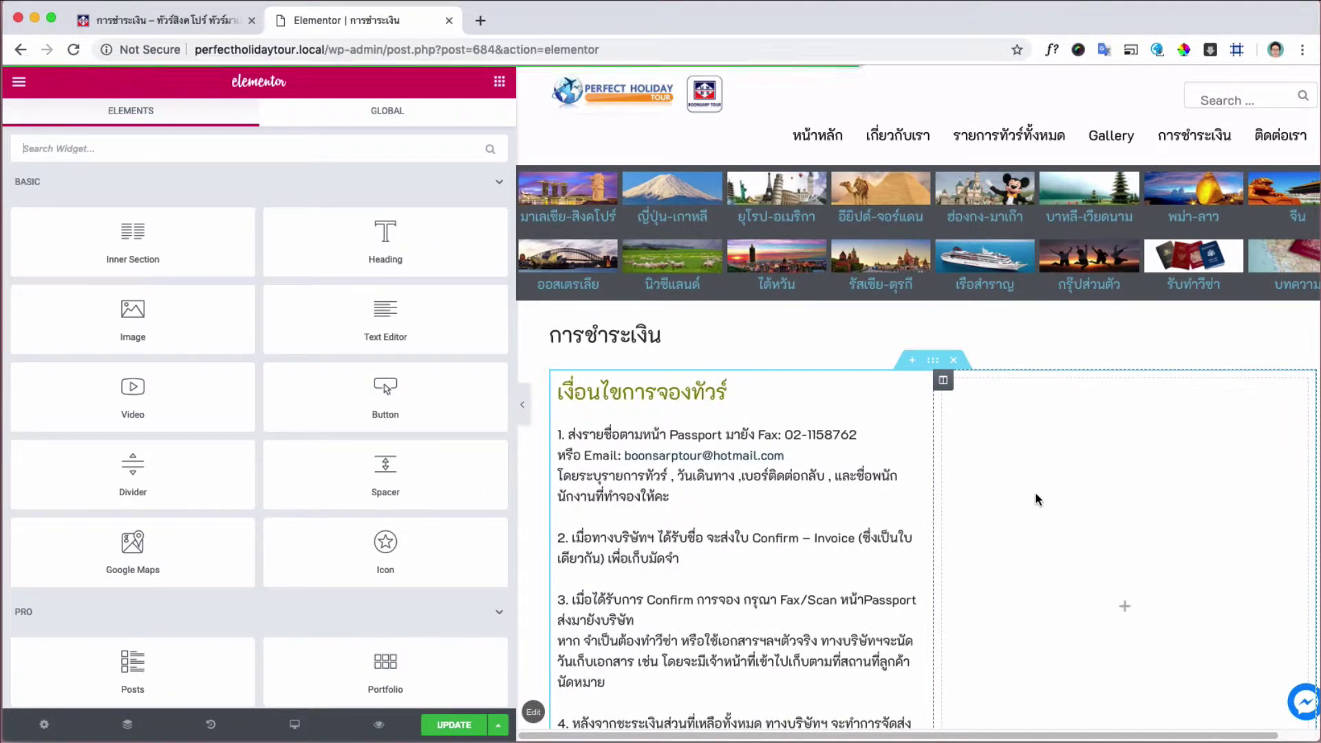
drag(514, 352, 339, 352)
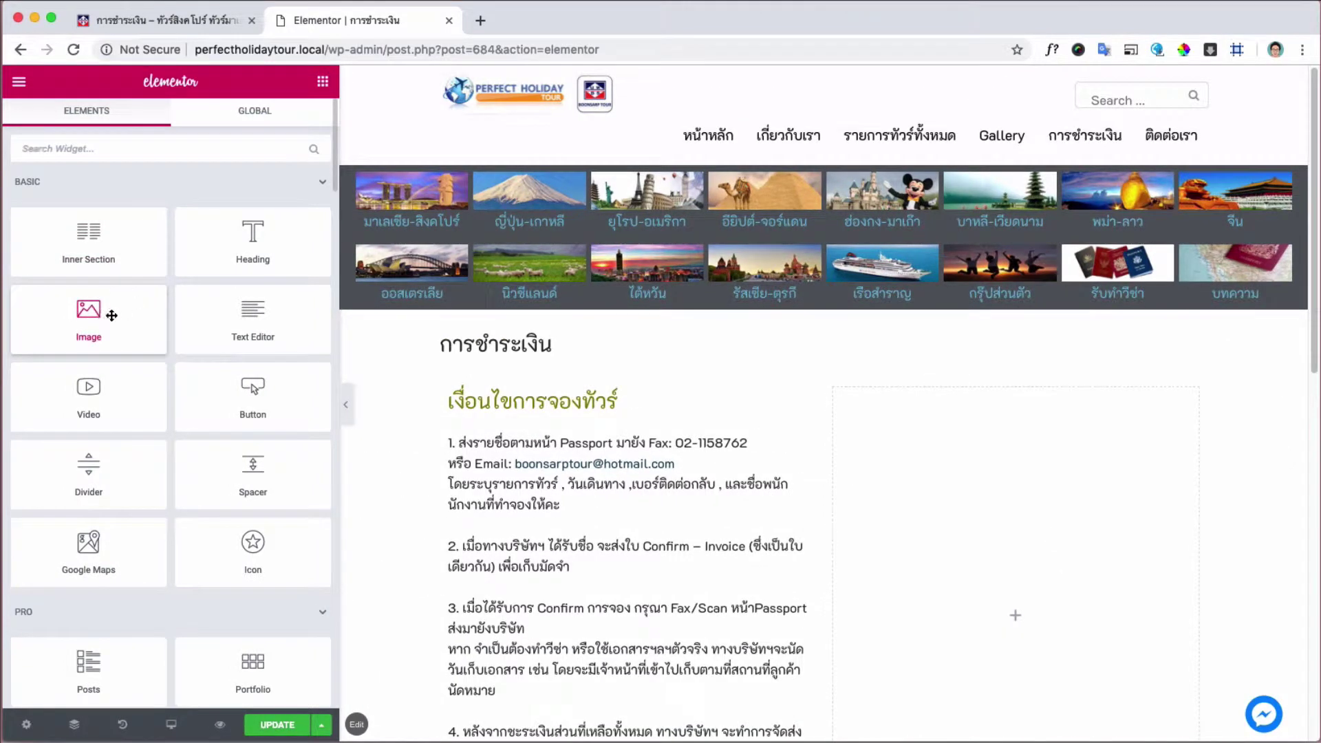
drag(104, 316, 1070, 528)
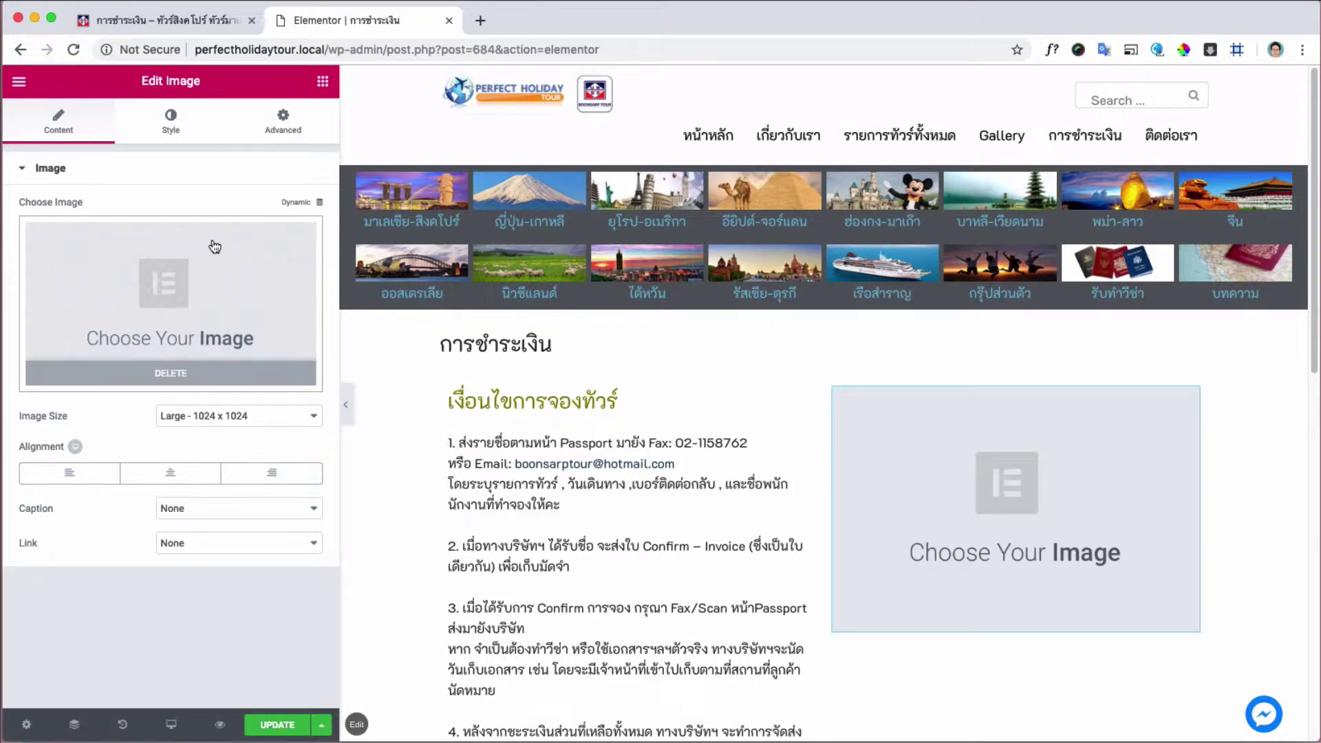
- Browse the media library for the second column's Image widget and view the file upload option
click(665, 416)
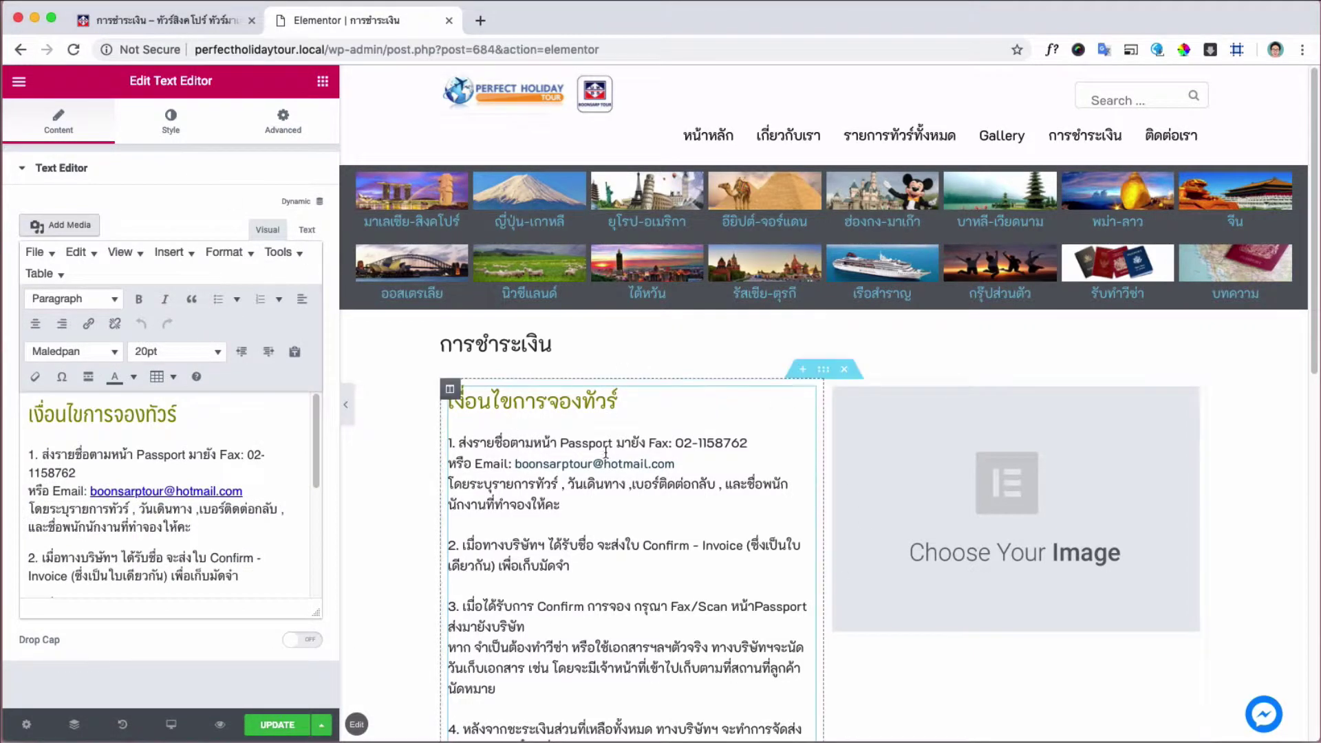
click(886, 402)
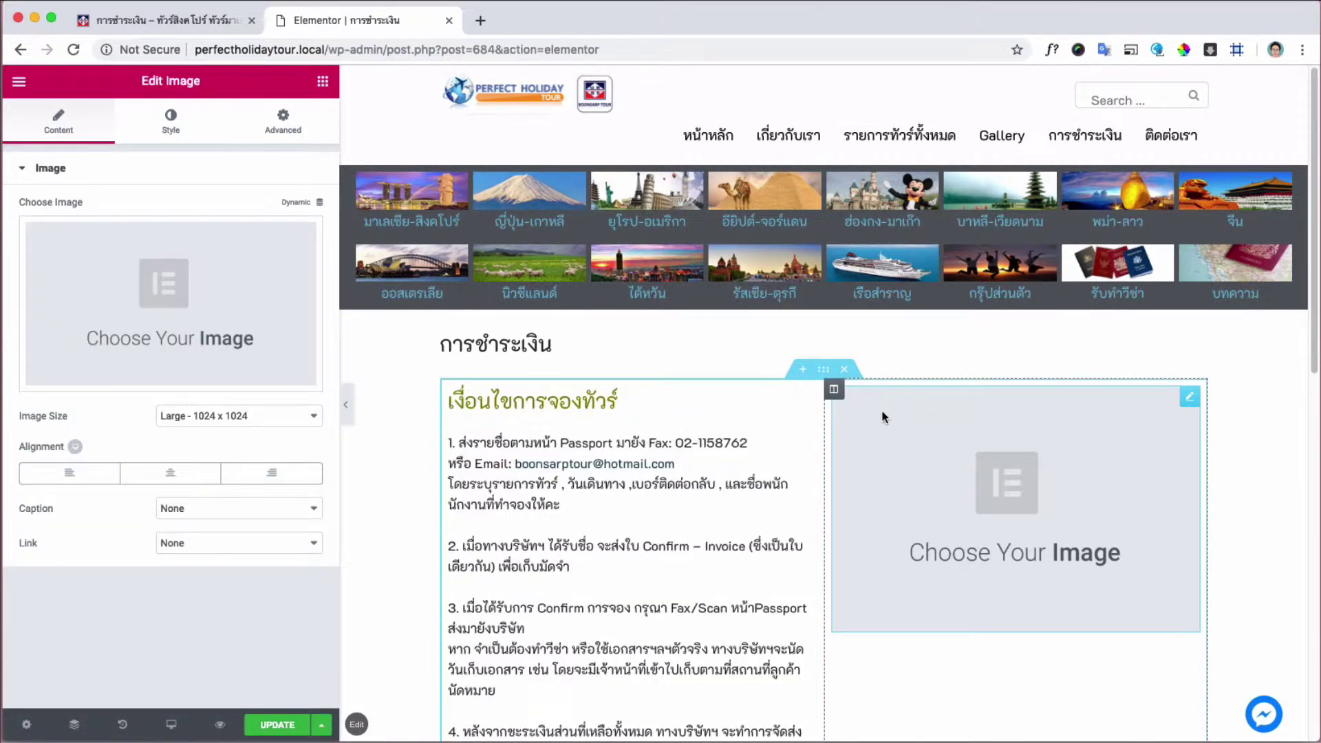
click(172, 285)
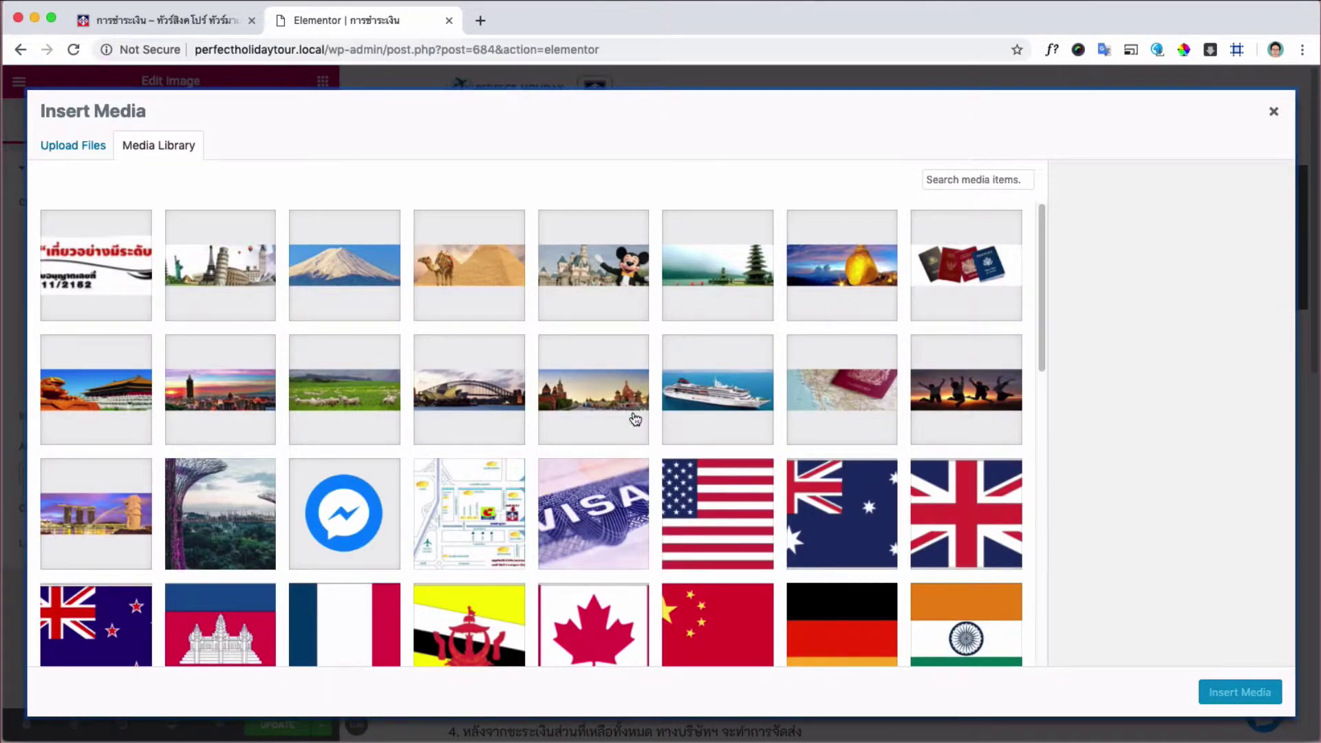
scroll(1046, 530, down, 10)
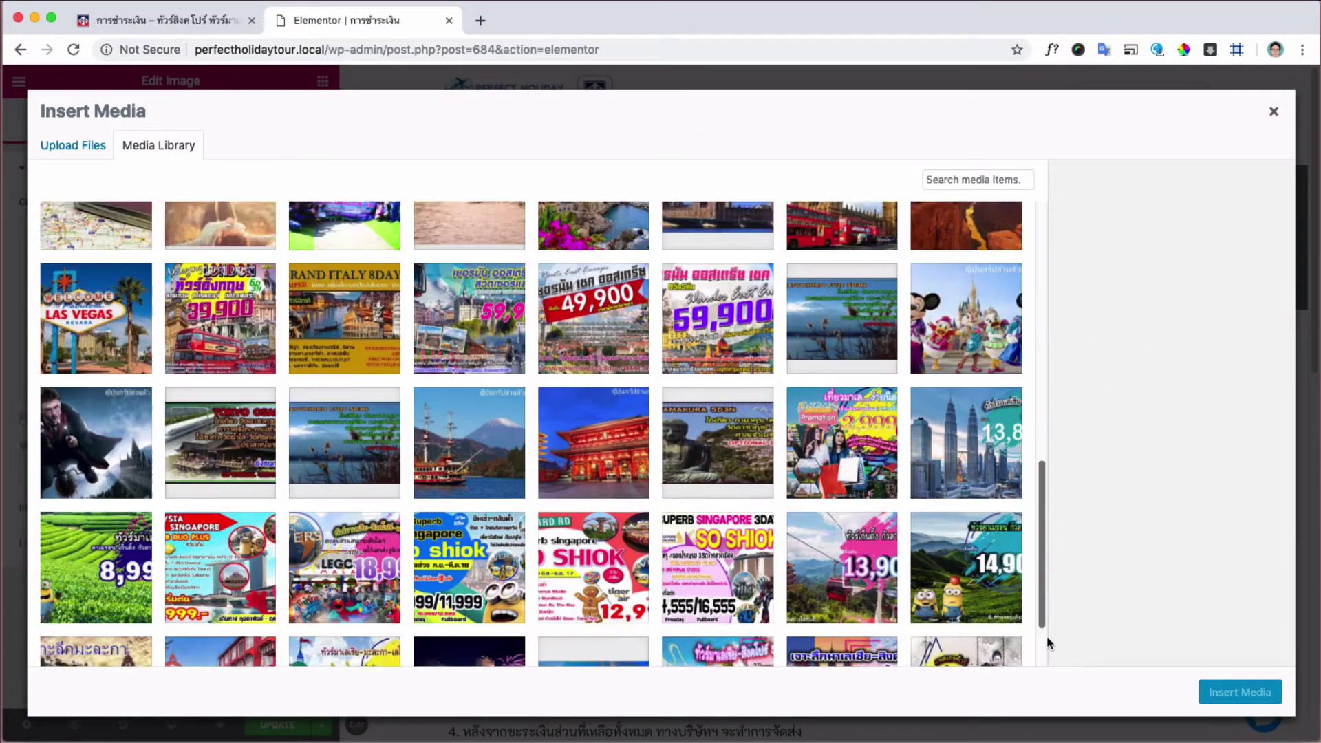
scroll(1047, 643, down, 3)
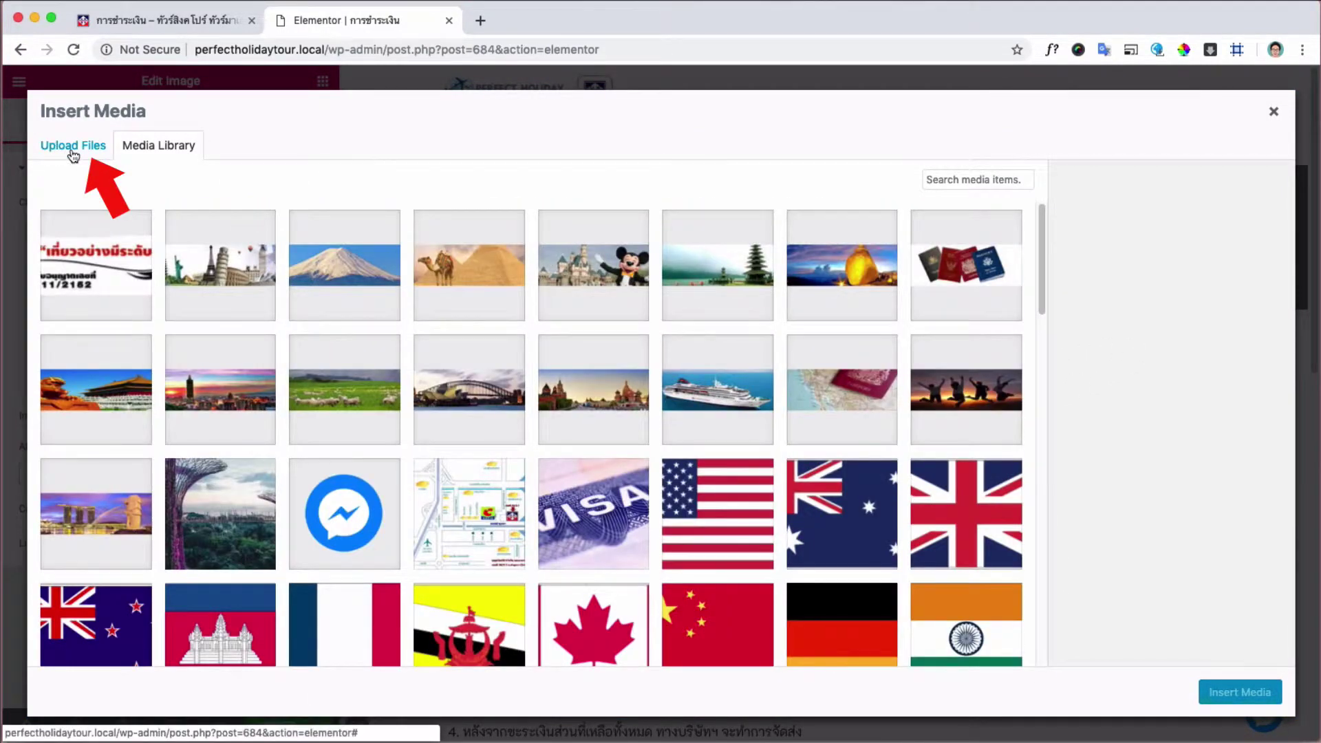
click(73, 148)
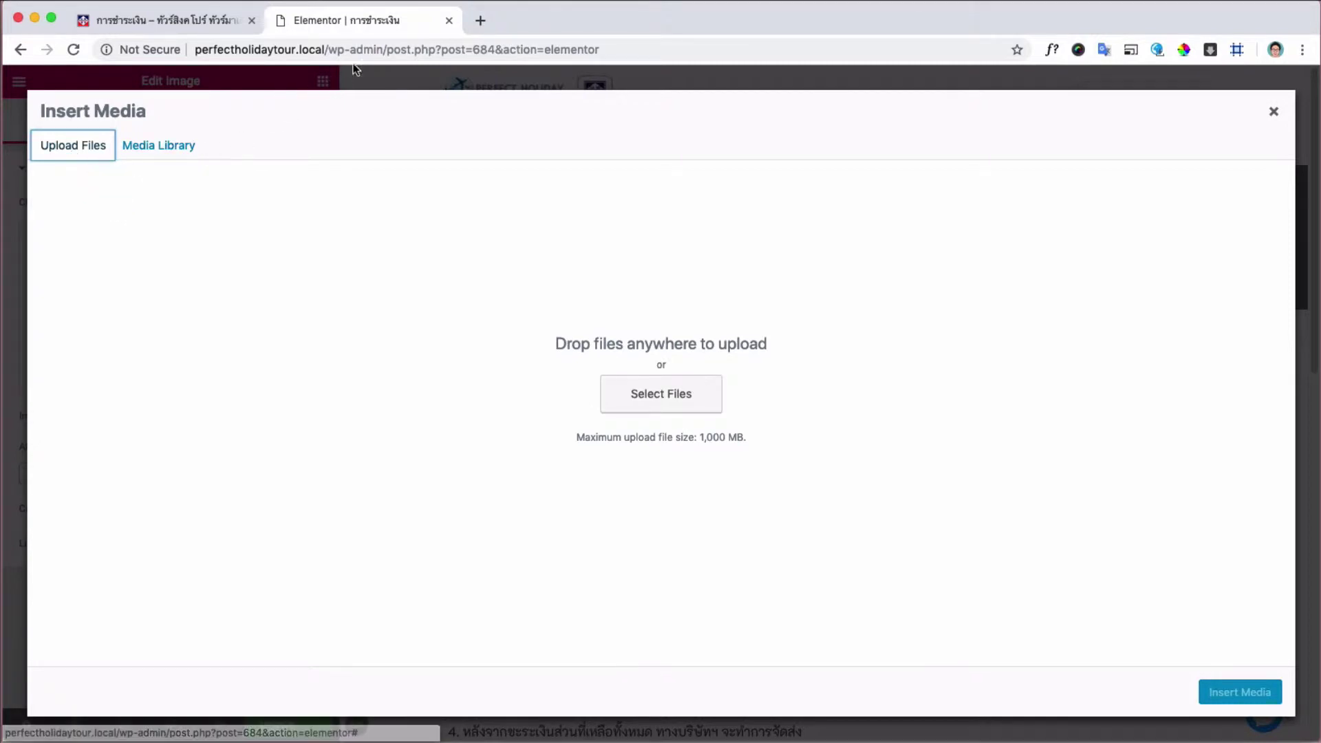
key(super+t)
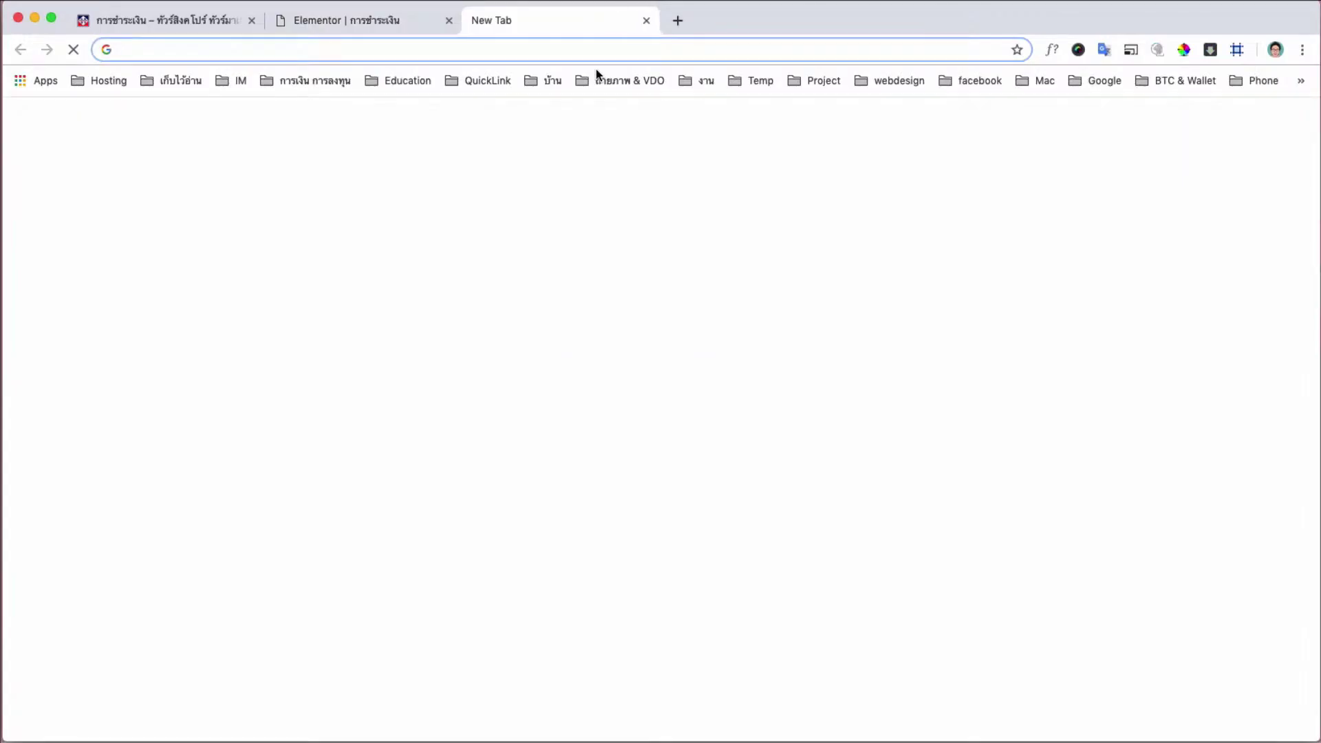
text(w)
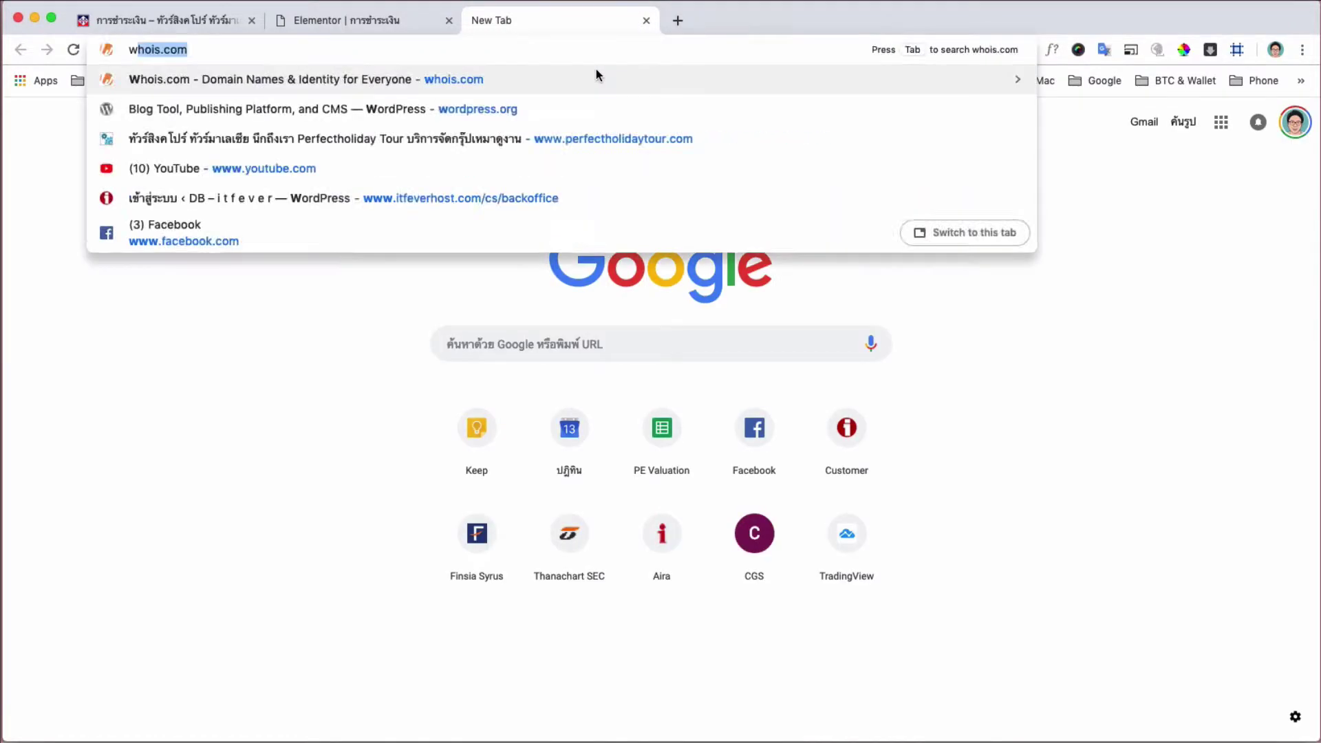
text(ww.unspl)
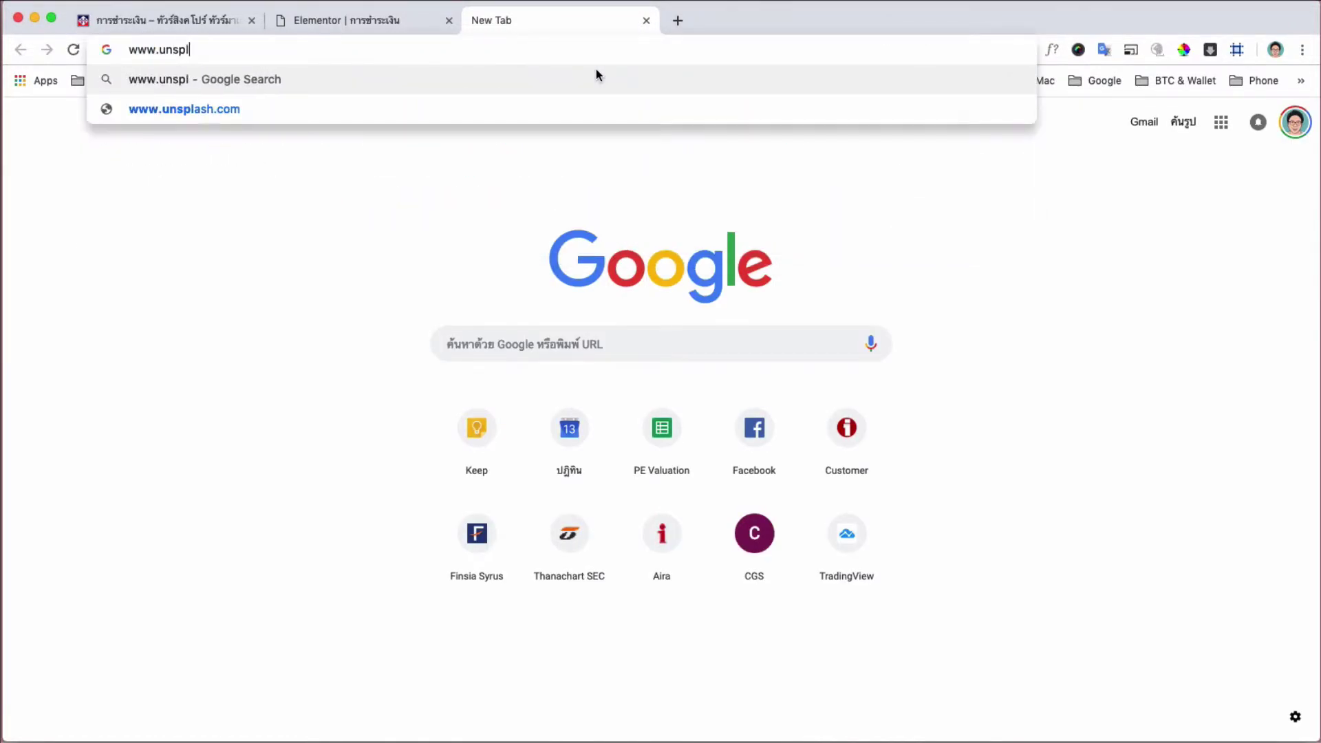
click(578, 109)
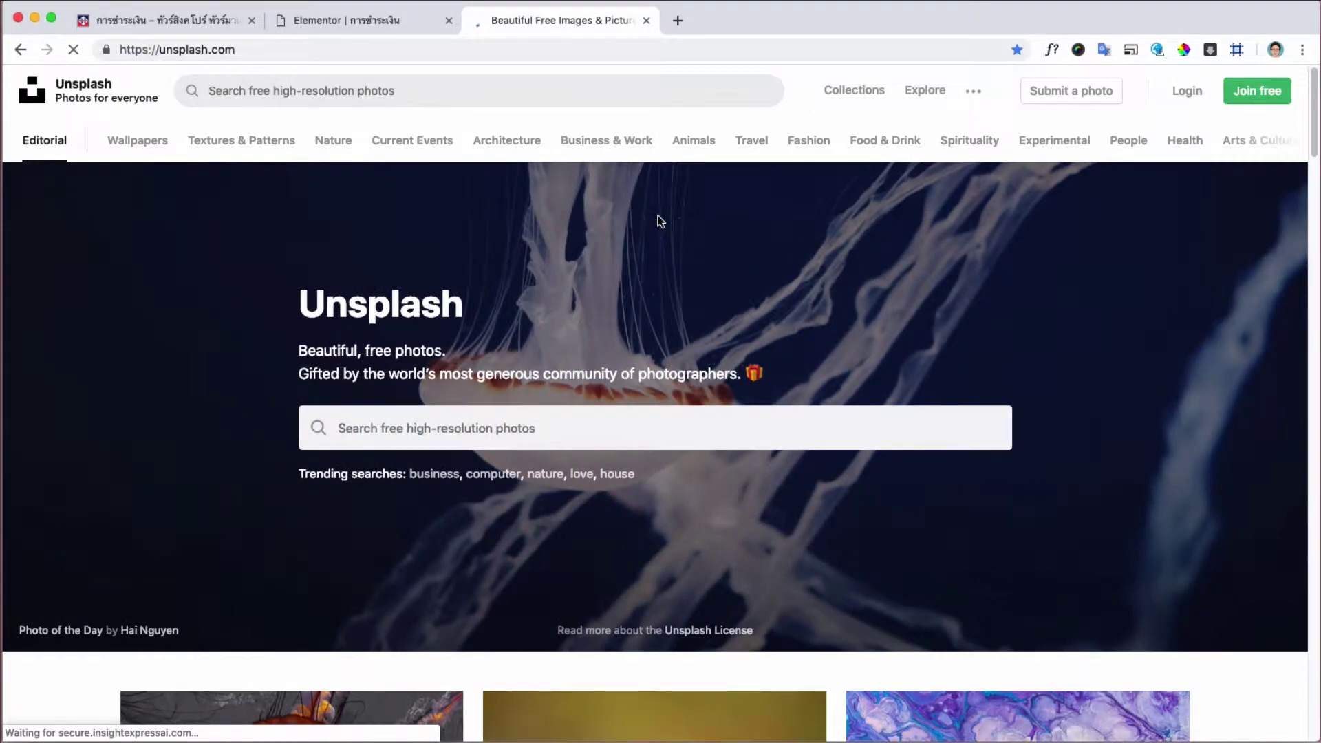
- Search Unsplash for photos matching "pay"
click(574, 432)
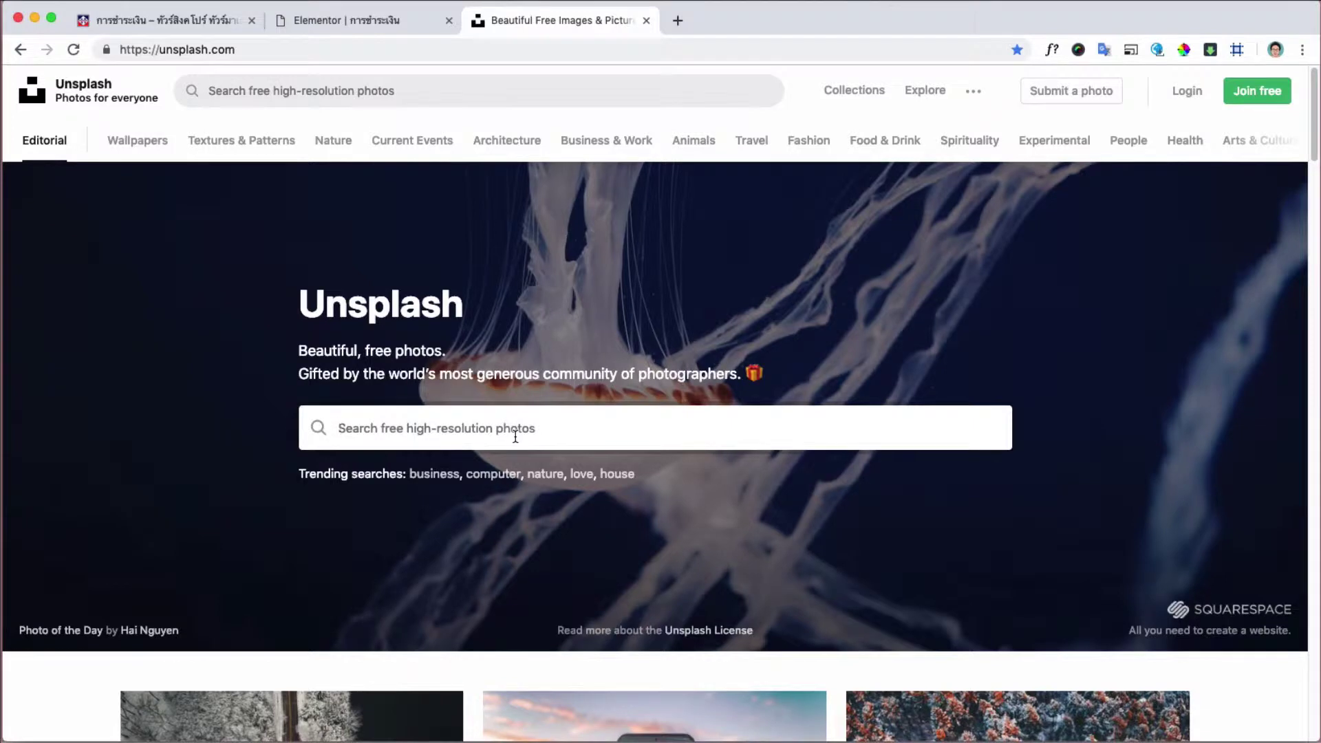
text(p)
text(sy)
key(BackSpace)
key(BackSpace)
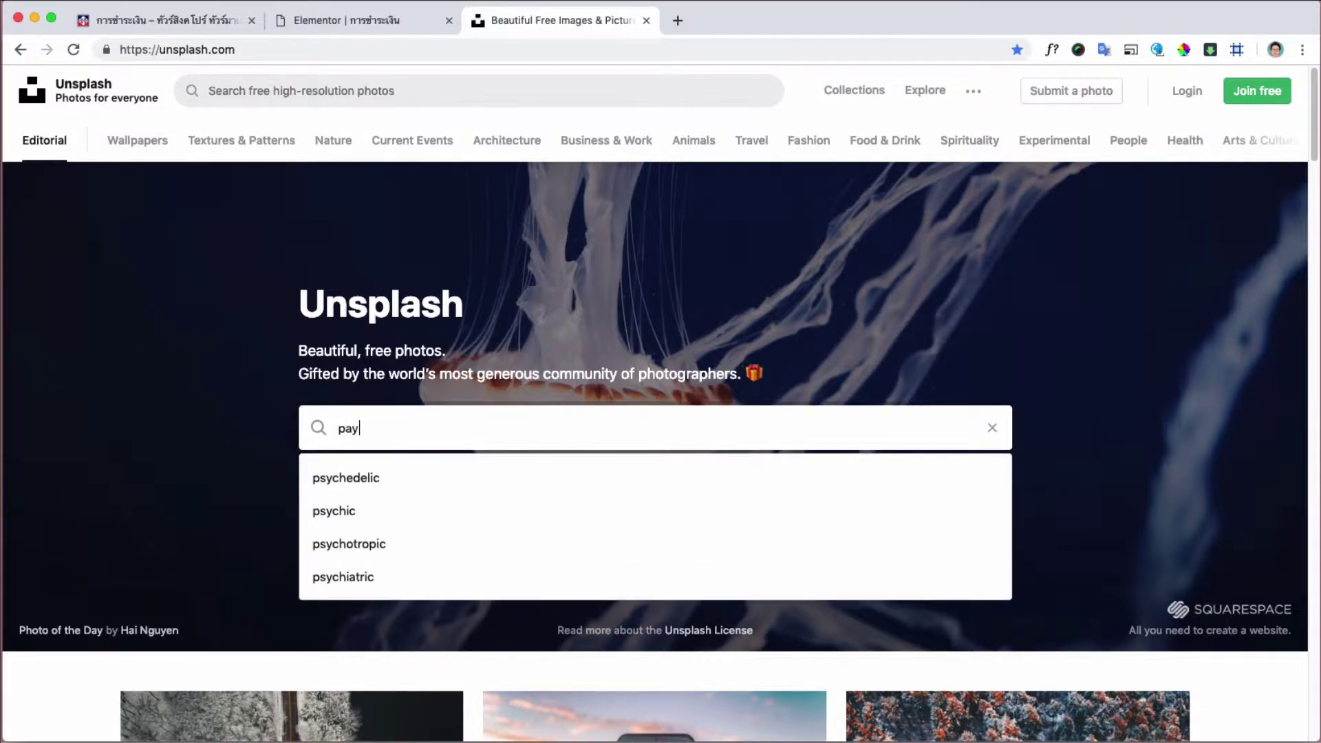
key(Return)
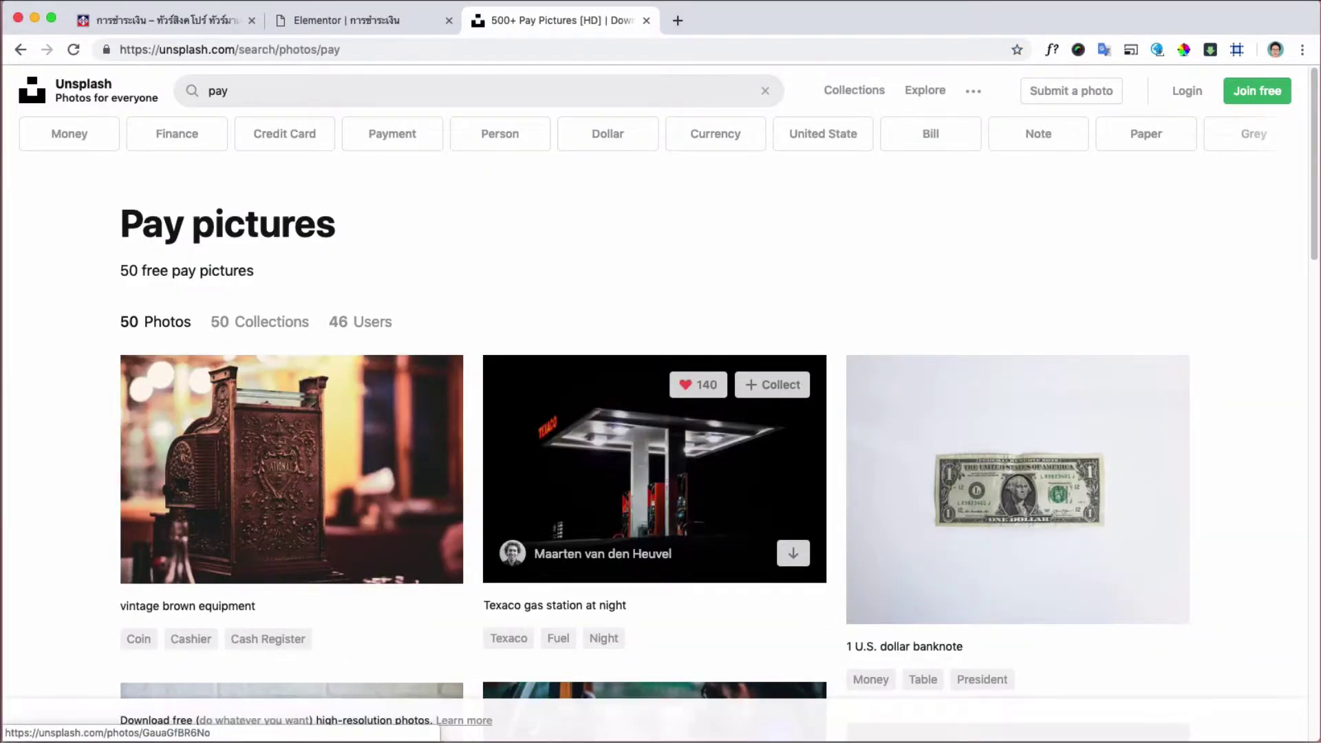
- Download the photo of the smartphone showing Google Pay beside a laptop, saving it as pay.jpg in the perfectholidaytour folder
scroll(823, 470, down, 3)
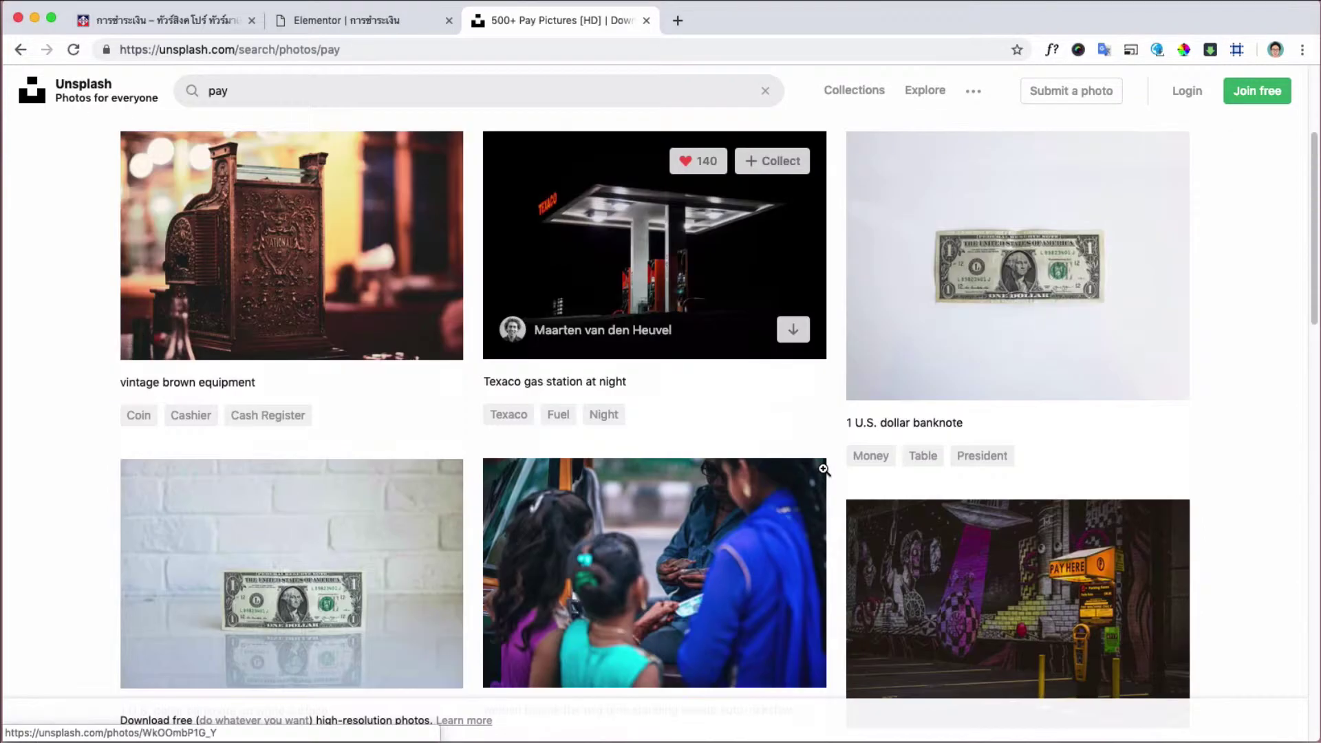
scroll(824, 470, down, 7)
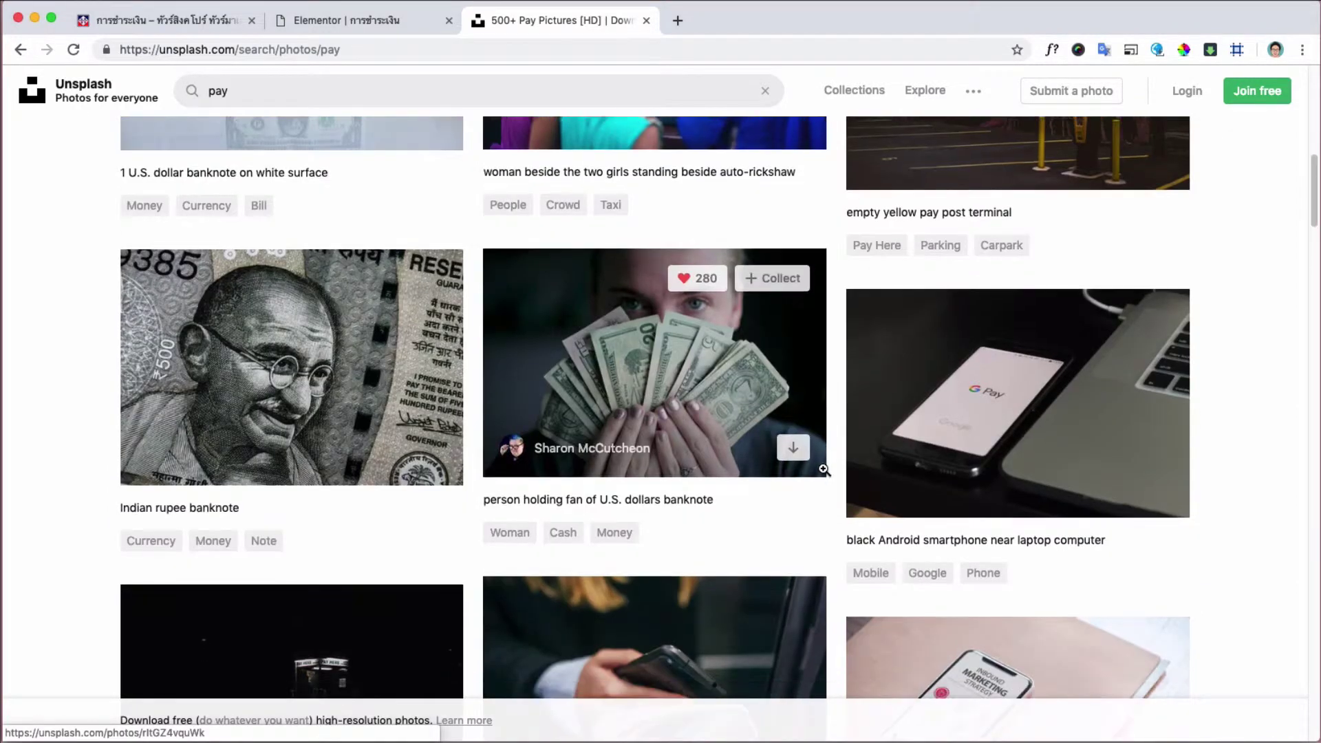
click(991, 412)
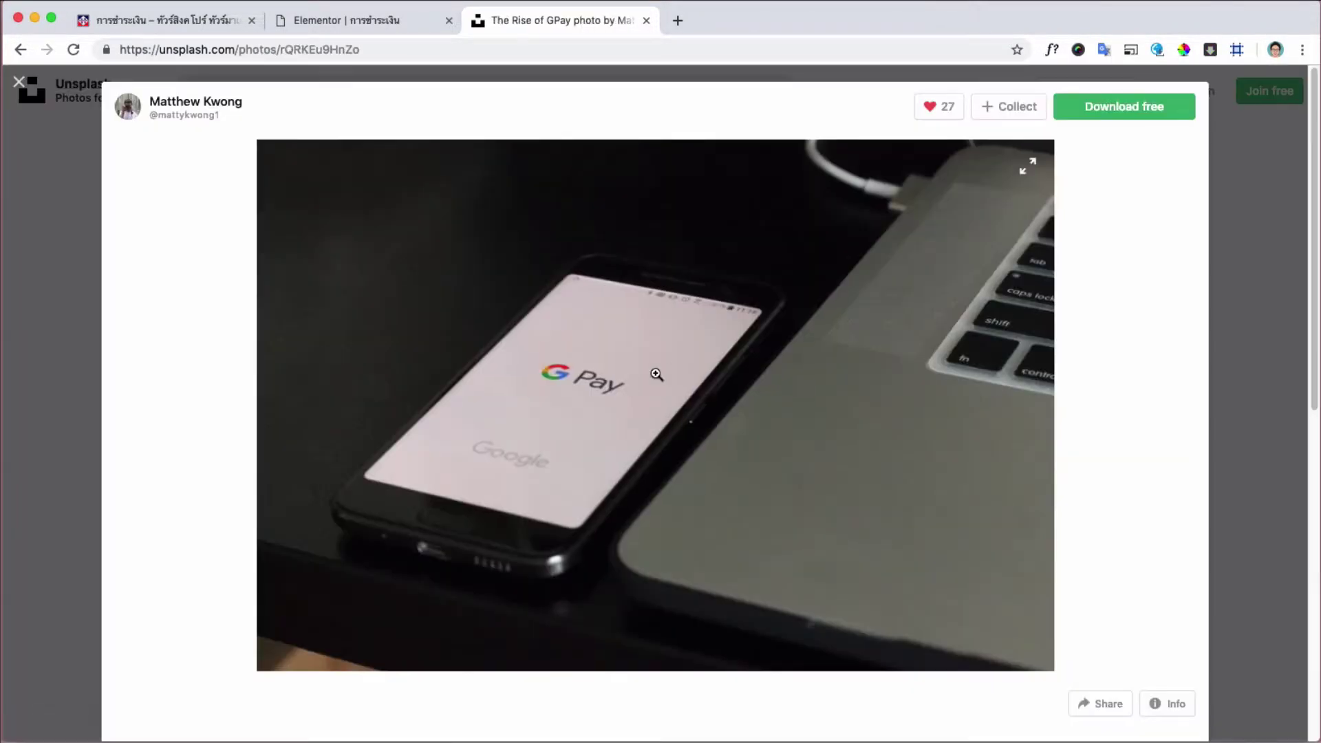
click(1136, 121)
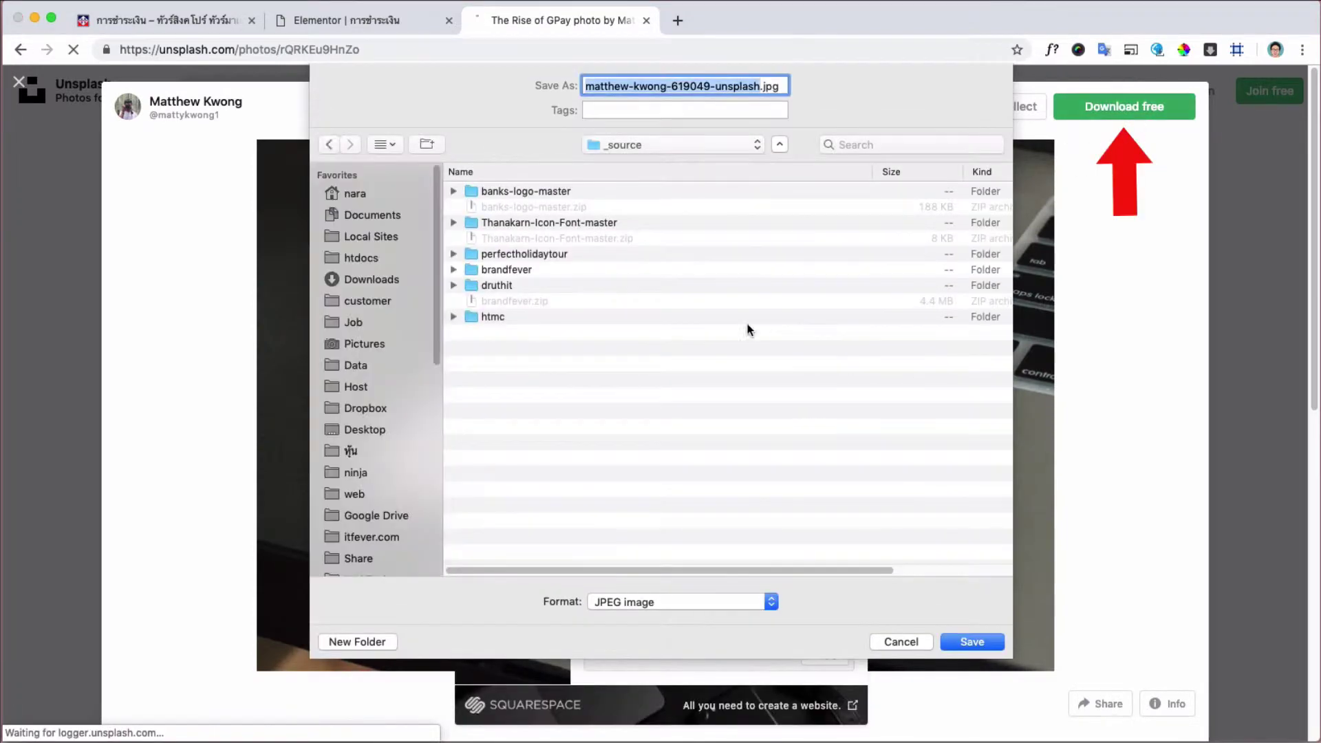
text(pay)
double_click(554, 253)
key(Return)
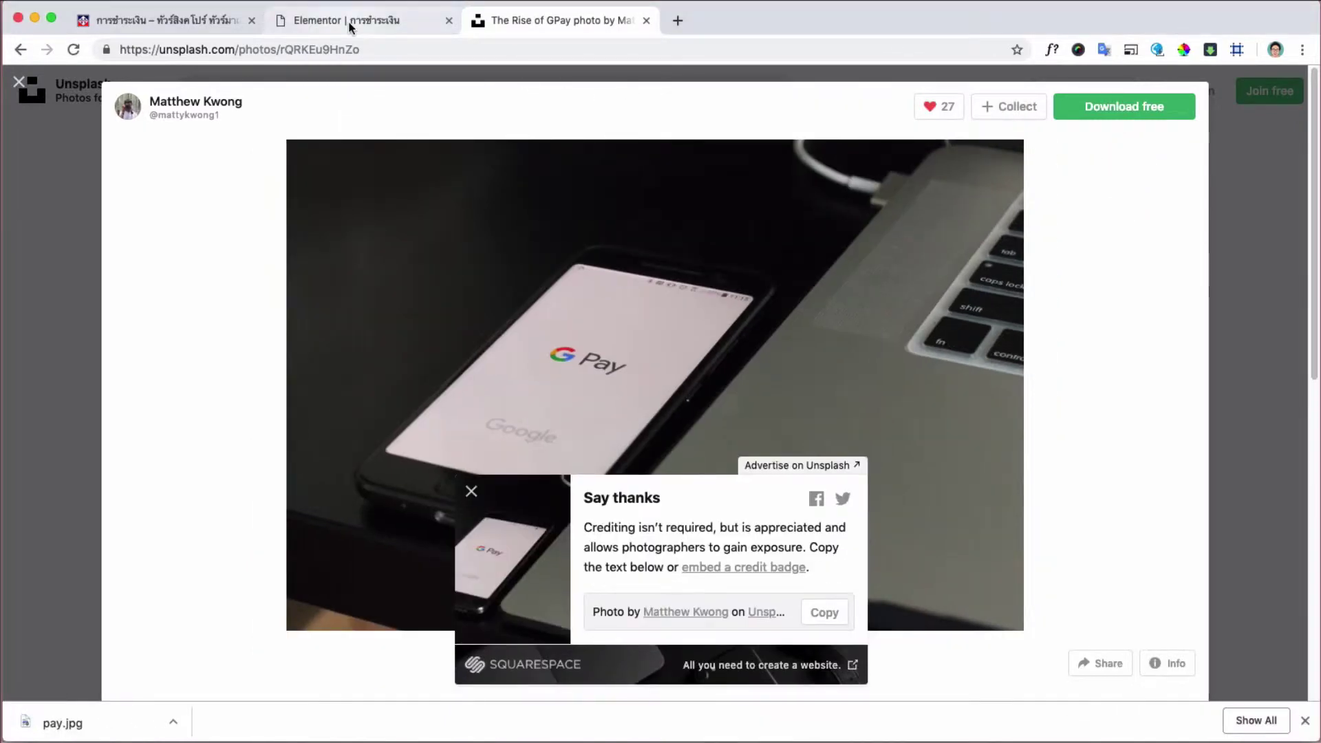
- Back in the Elementor editor, upload pay.jpg from the perfectholidaytour folder and insert it into the second column's Image widget
click(351, 27)
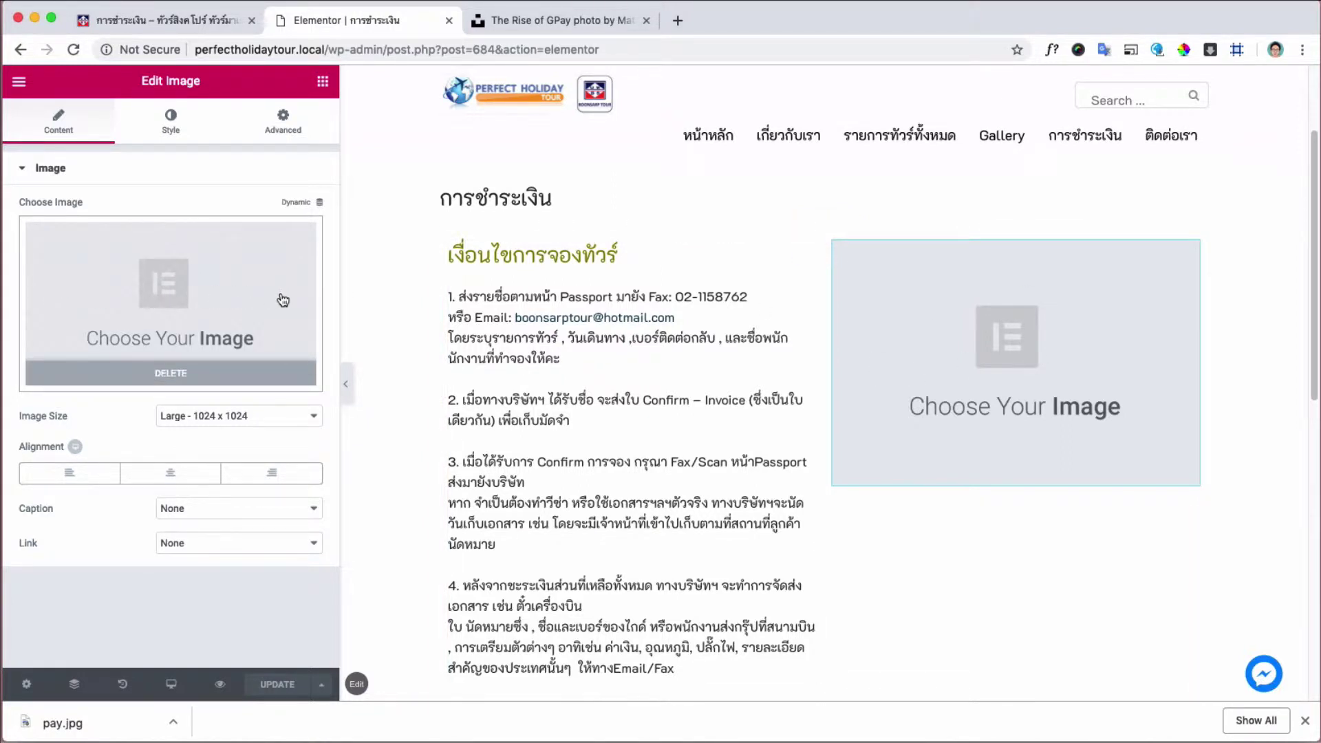
click(187, 286)
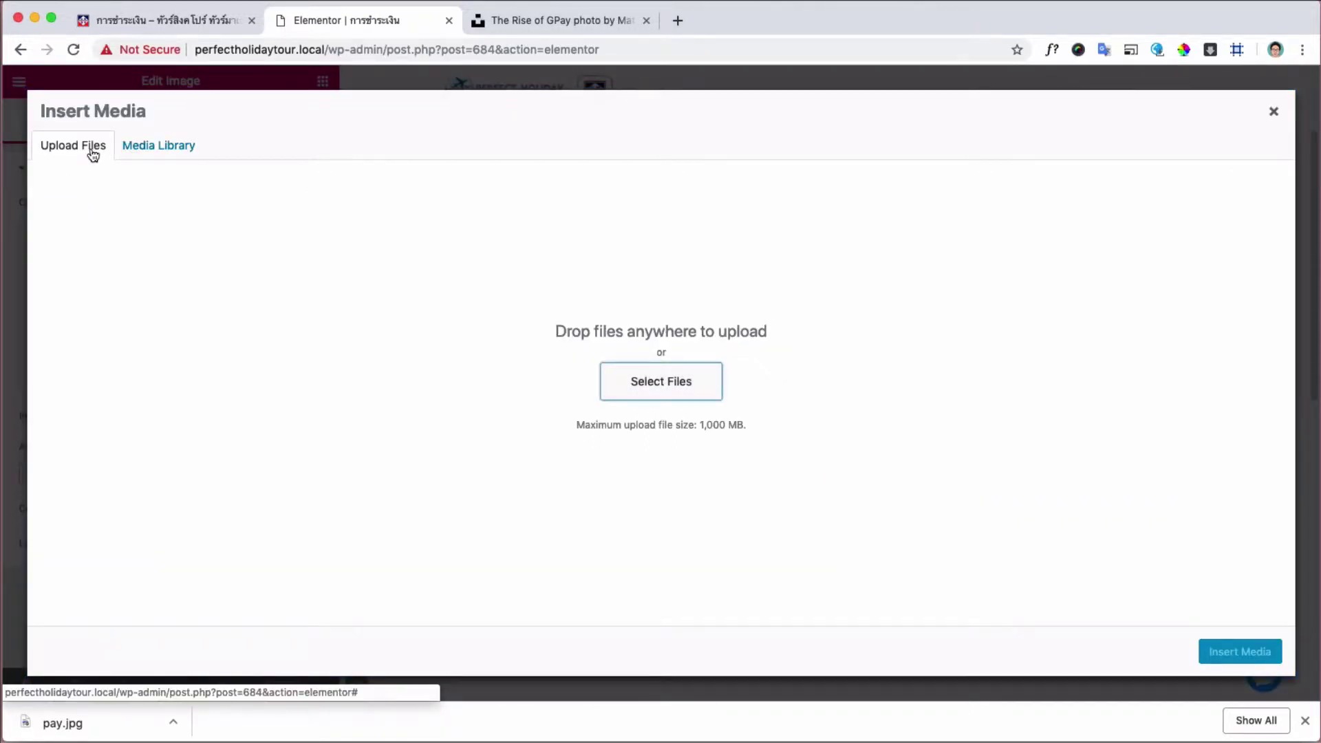
click(162, 152)
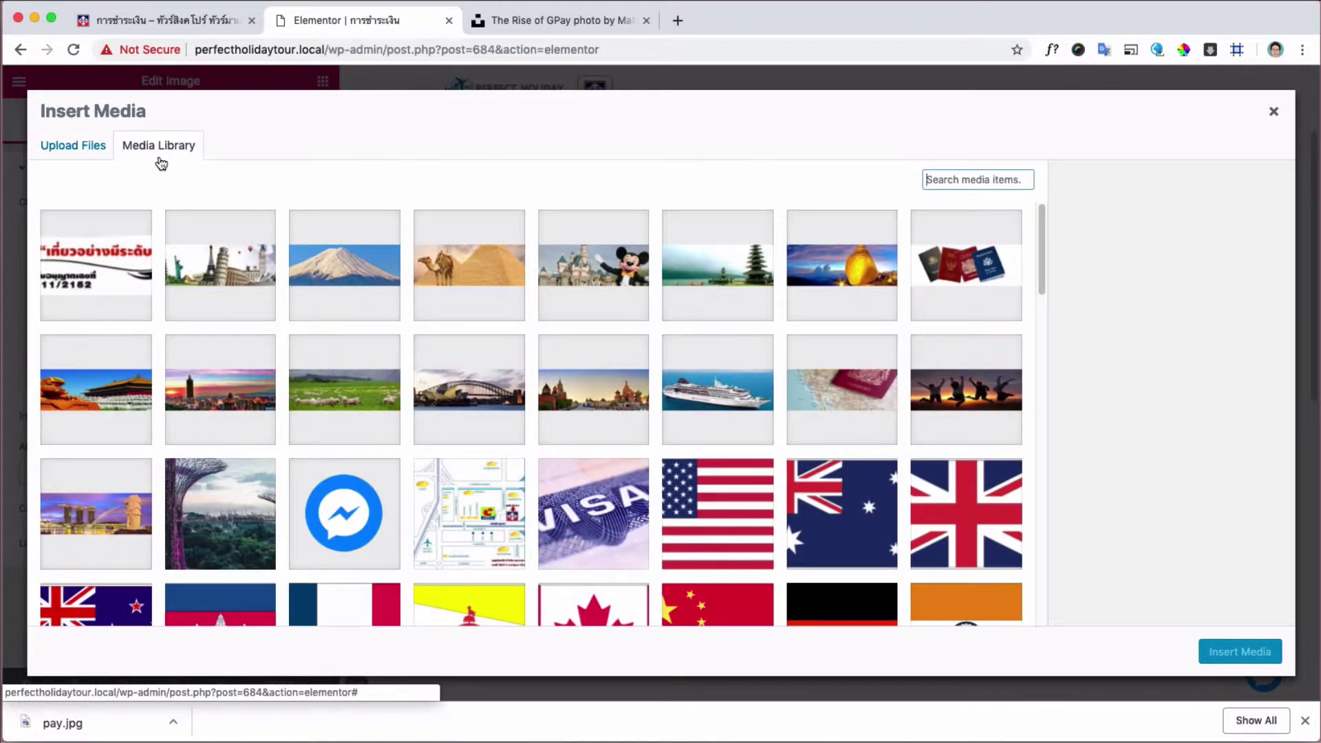
click(74, 152)
click(664, 387)
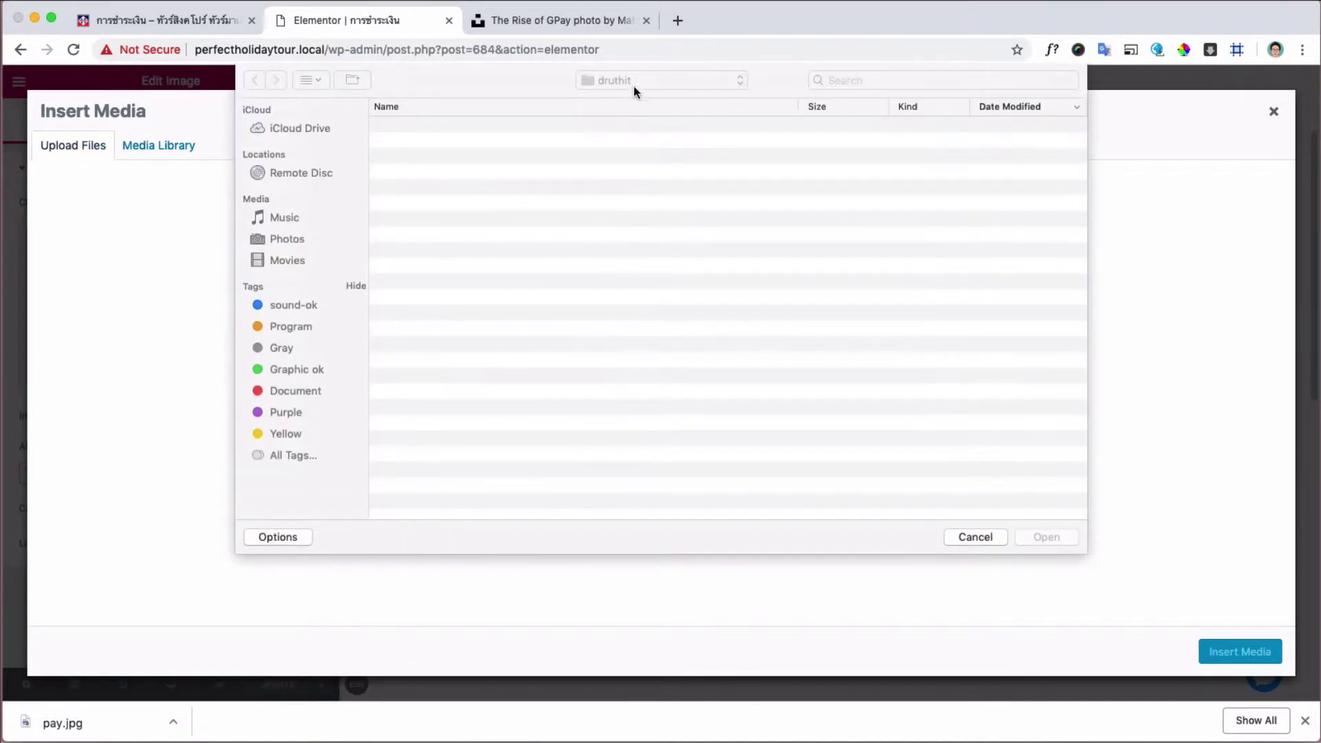
click(634, 81)
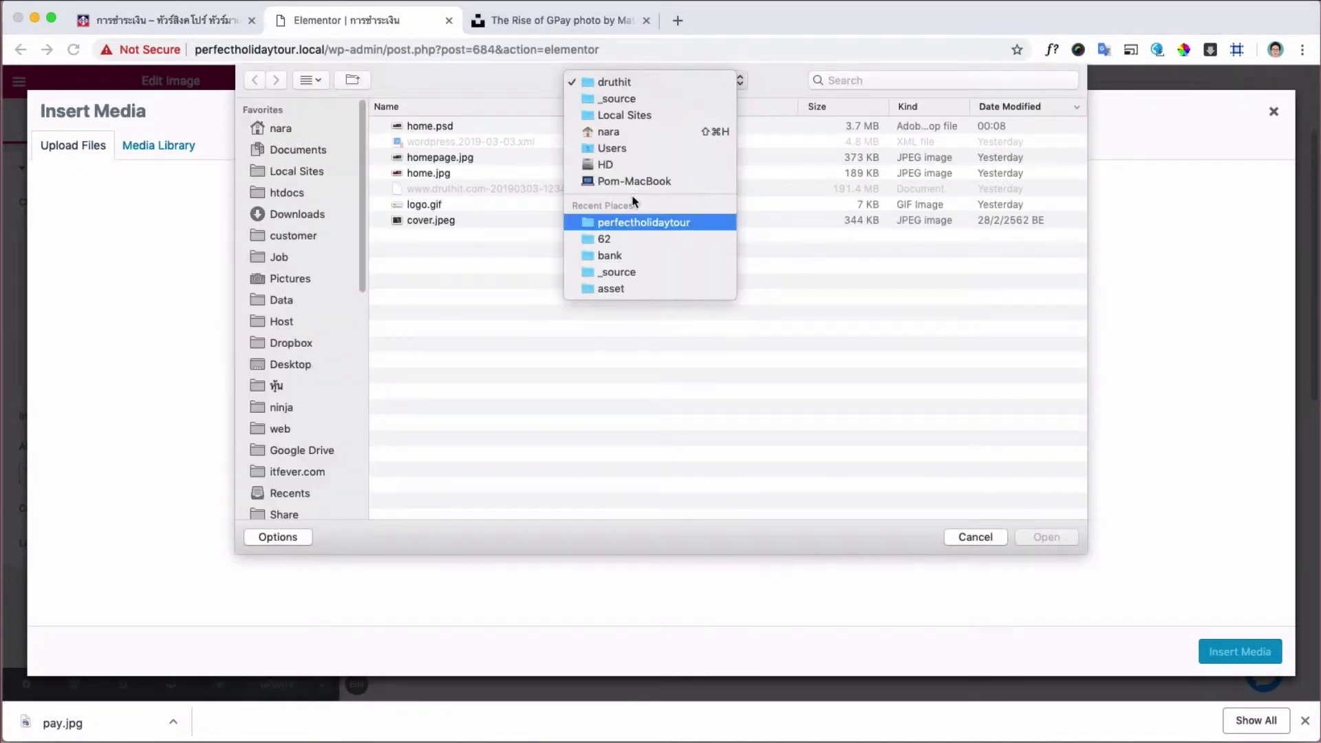
click(631, 222)
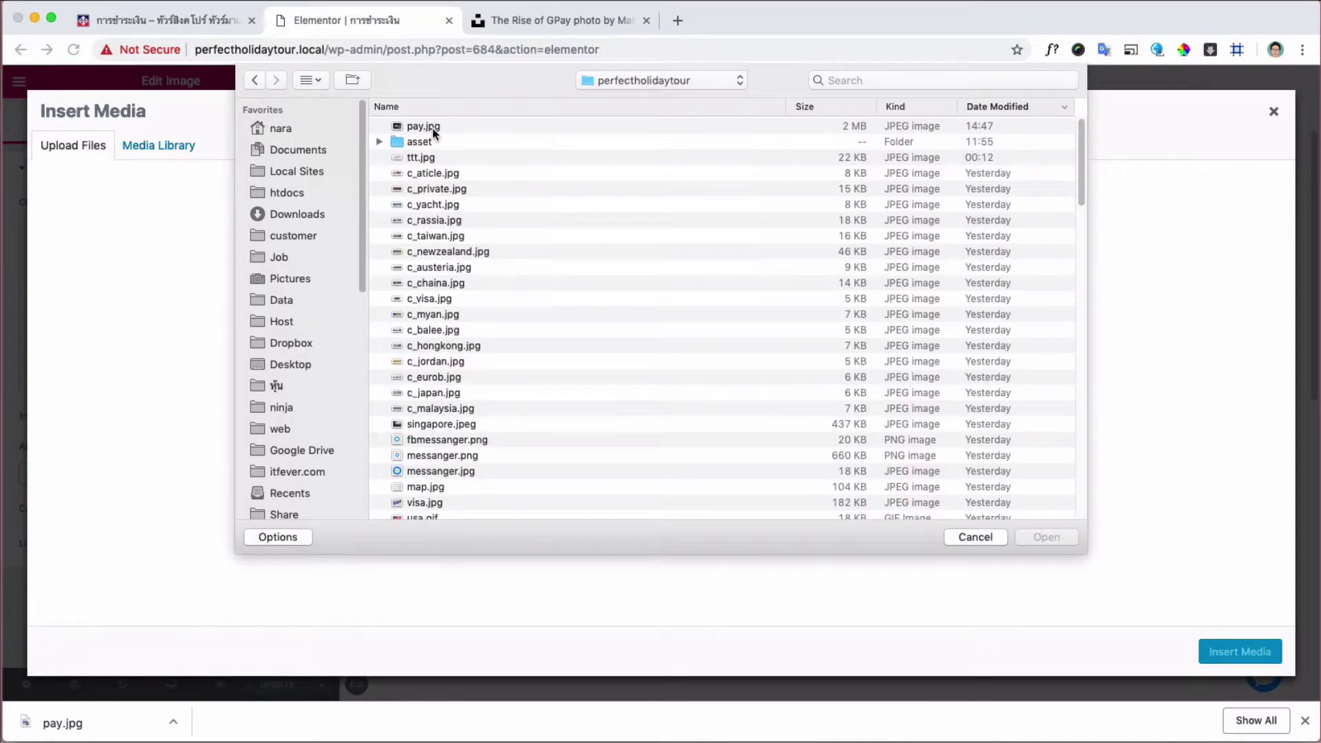
click(434, 127)
click(1043, 538)
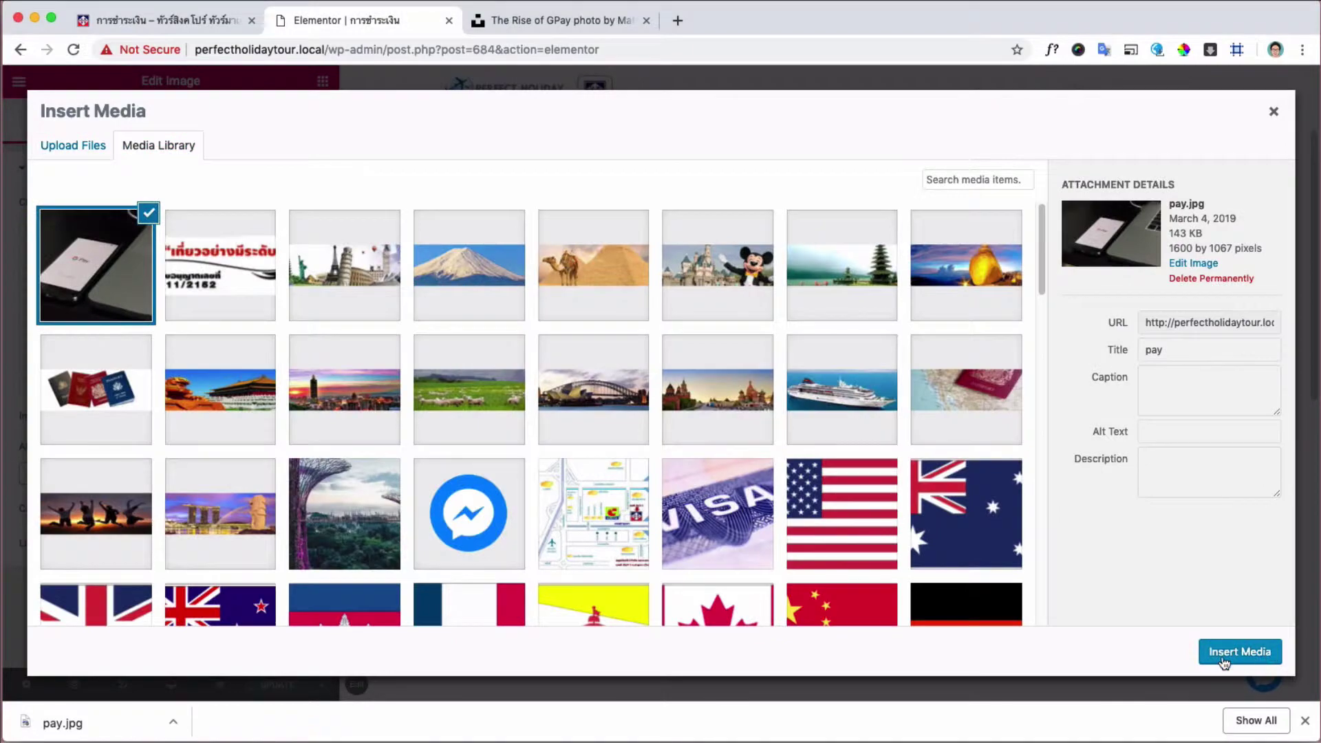
click(1222, 659)
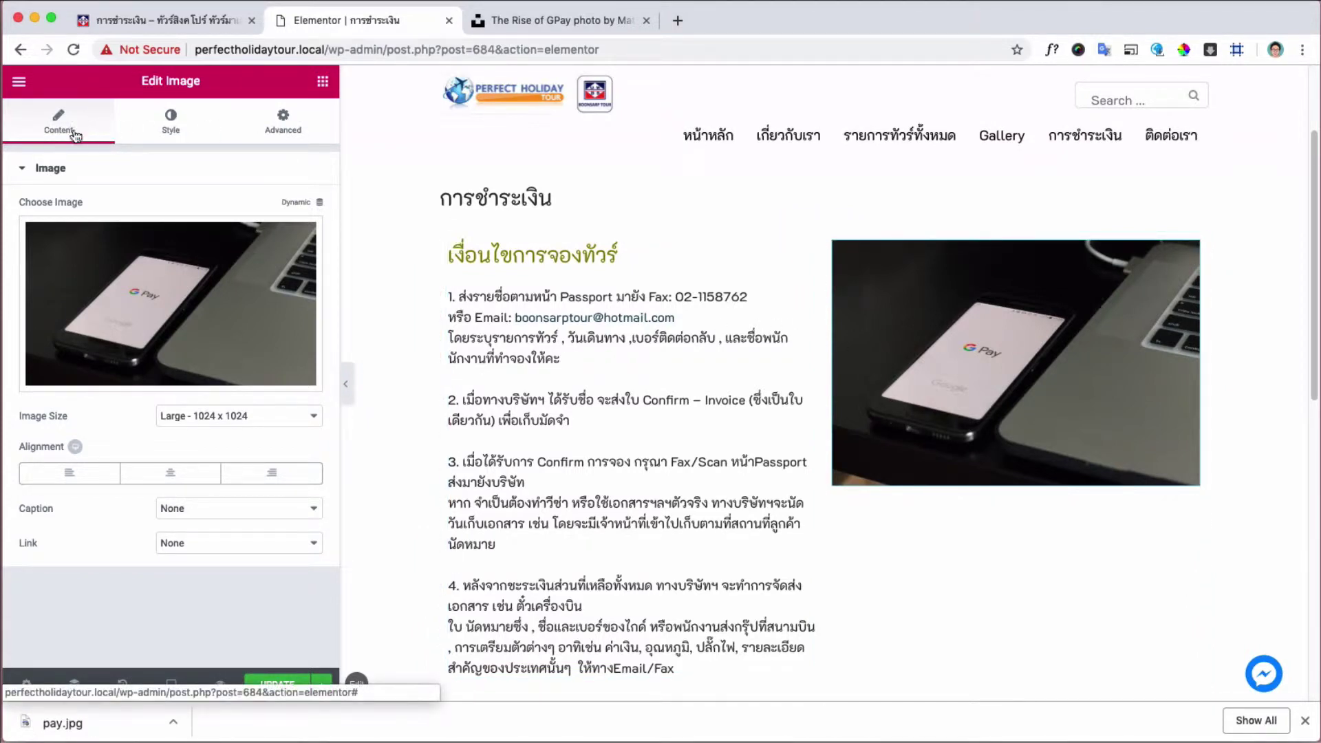
- Try an image width of 1% in the photo's style settings, and clear the value again
click(170, 123)
mouse_move(20, 230)
mouse_down()
mouse_move(225, 242)
mouse_move(20, 231)
mouse_up()
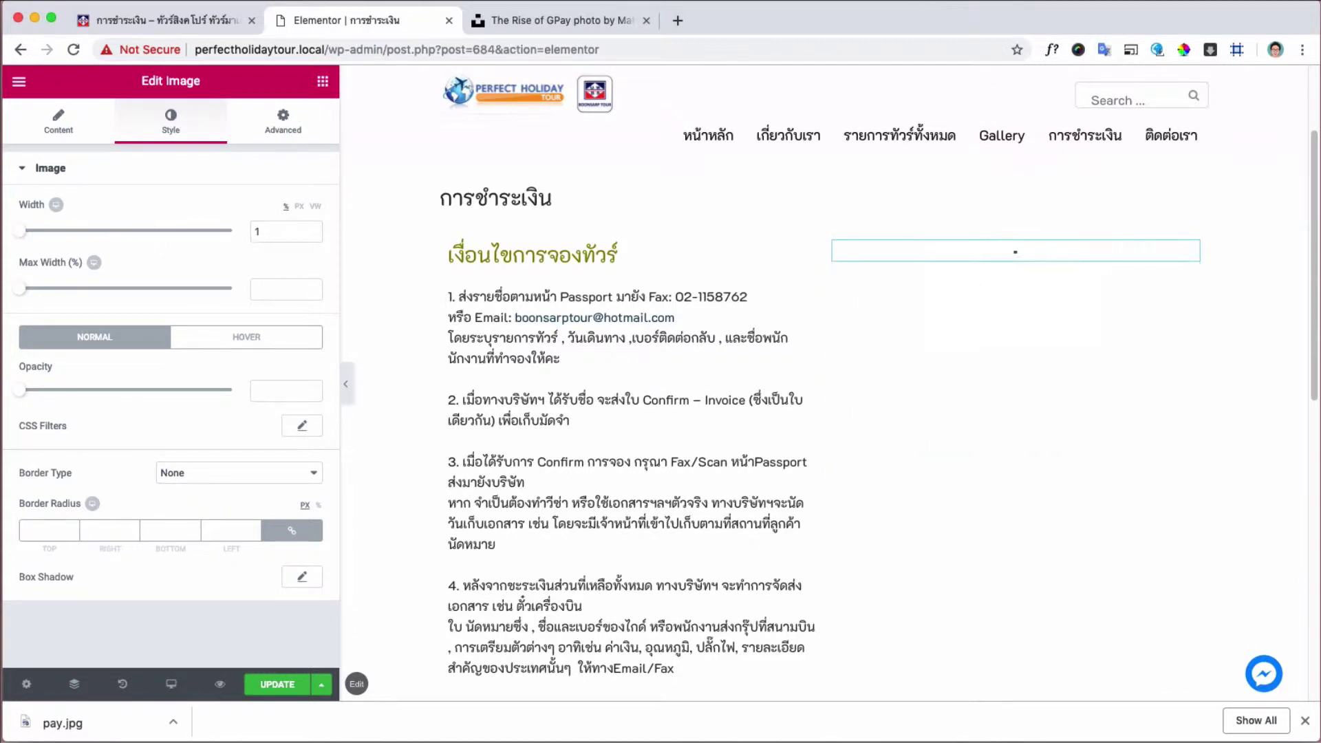
click(287, 242)
key(BackSpace)
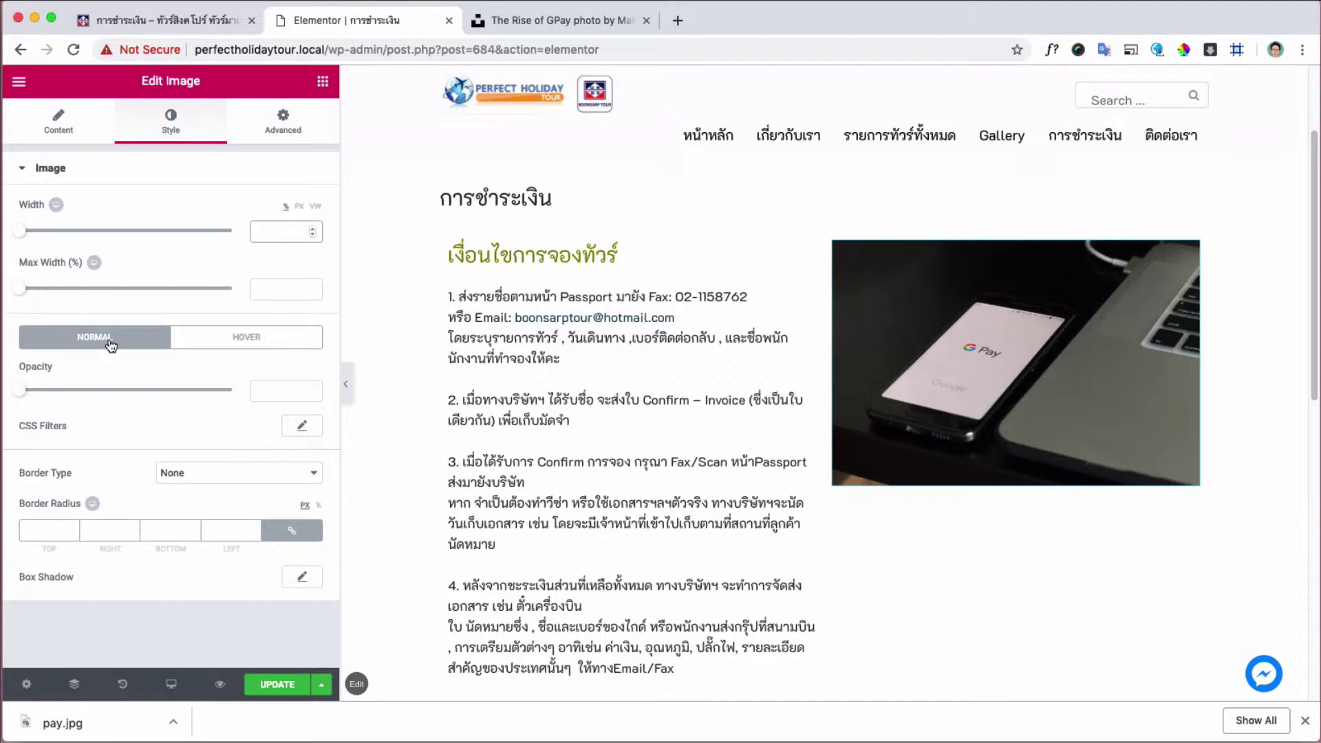
- Try out the photo's hover opacity, lowering it to 0.1, and clear the value again
click(243, 344)
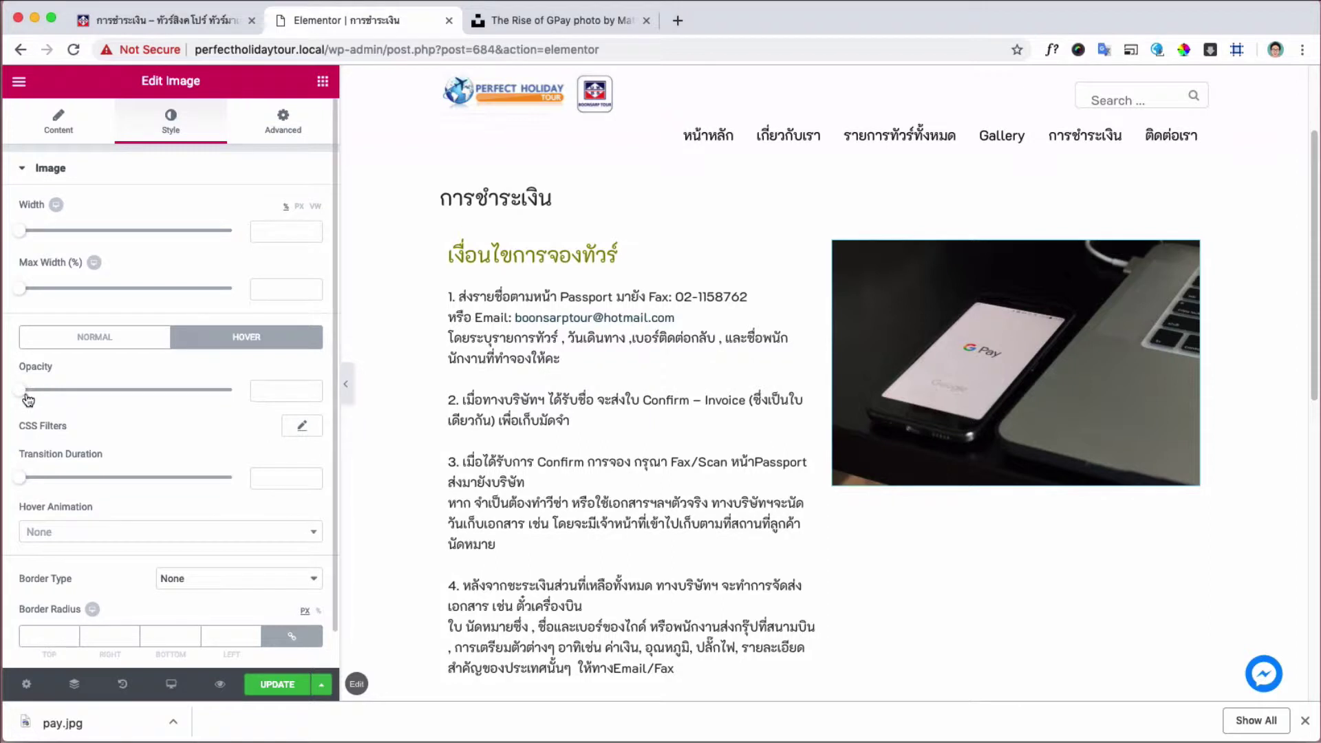
drag(31, 395, 173, 394)
drag(162, 391, 20, 391)
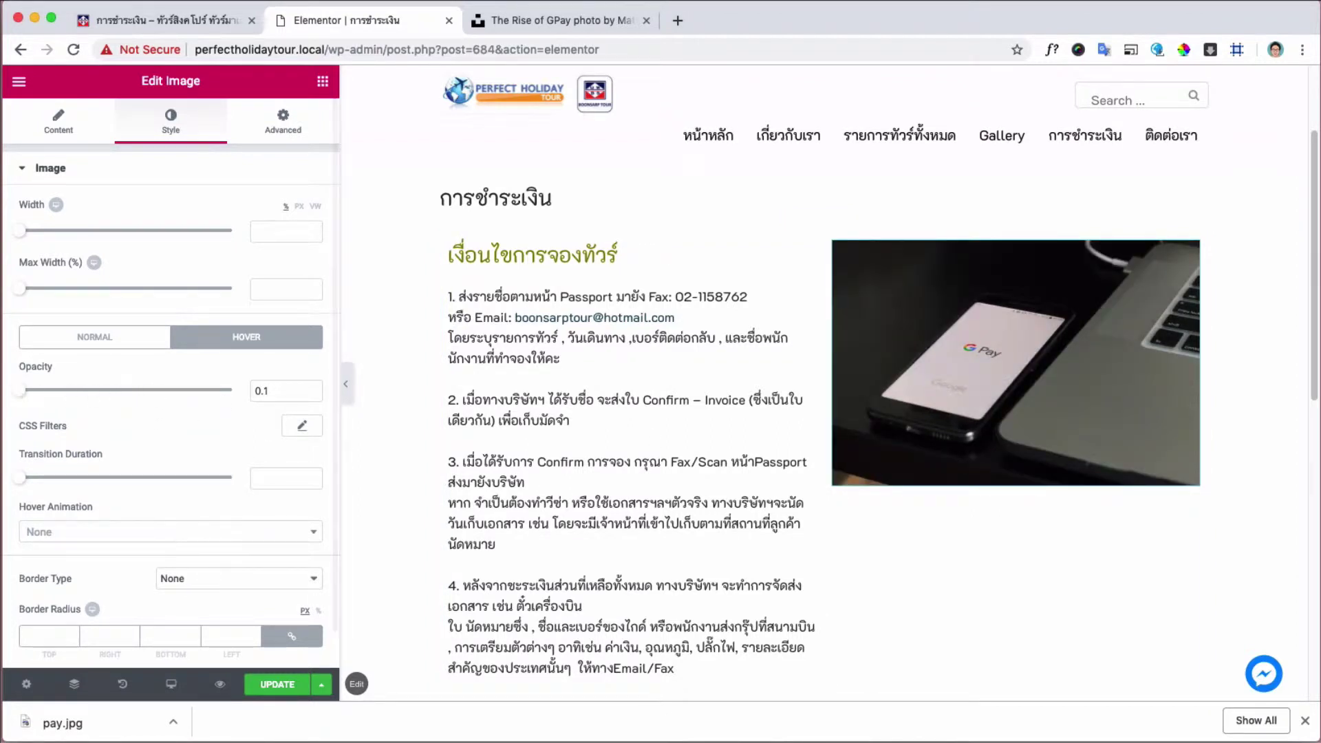
double_click(274, 391)
key(BackSpace)
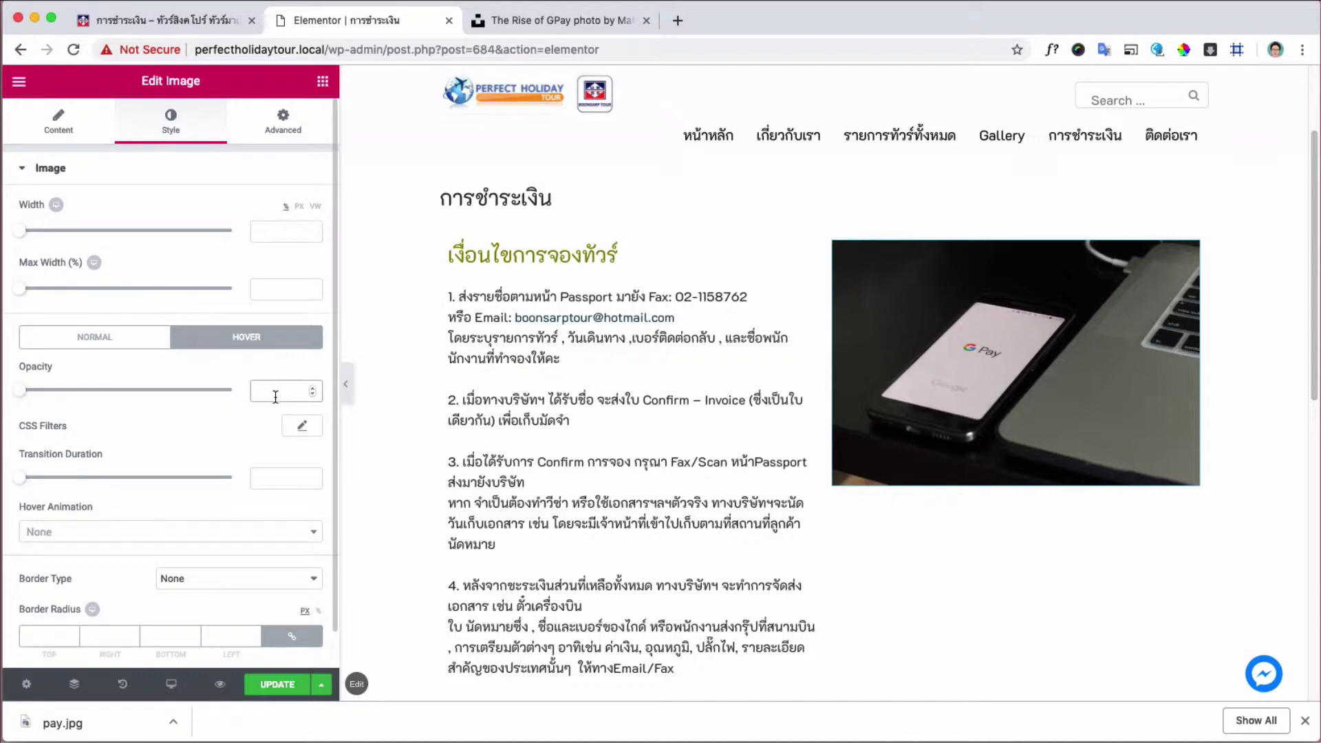
- Widen the booking conditions column by moving the boundary between the two columns toward the photo
click(59, 134)
click(541, 277)
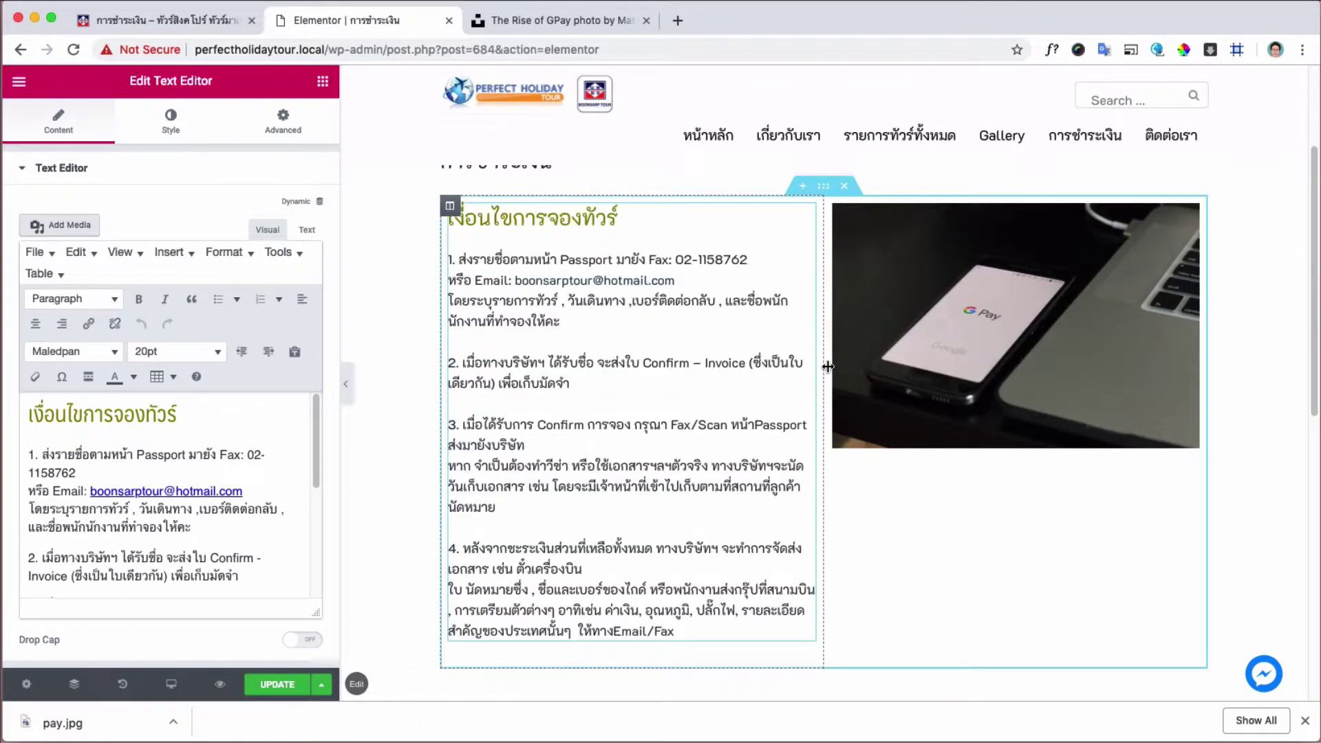
drag(823, 362, 864, 368)
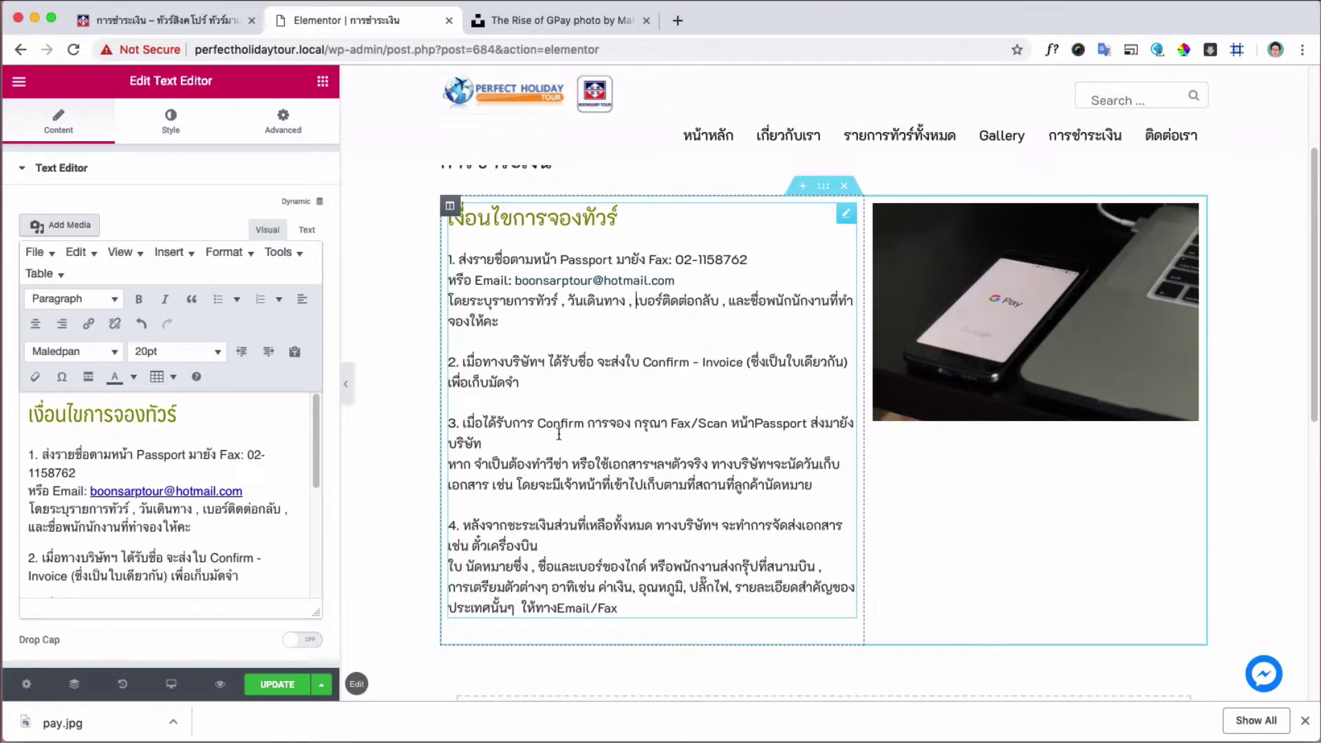
- Remove the line breaks inside conditions 3 and 4, leaving spaces at the joins, and add a space before Email/Fax
click(477, 458)
key(BackSpace)
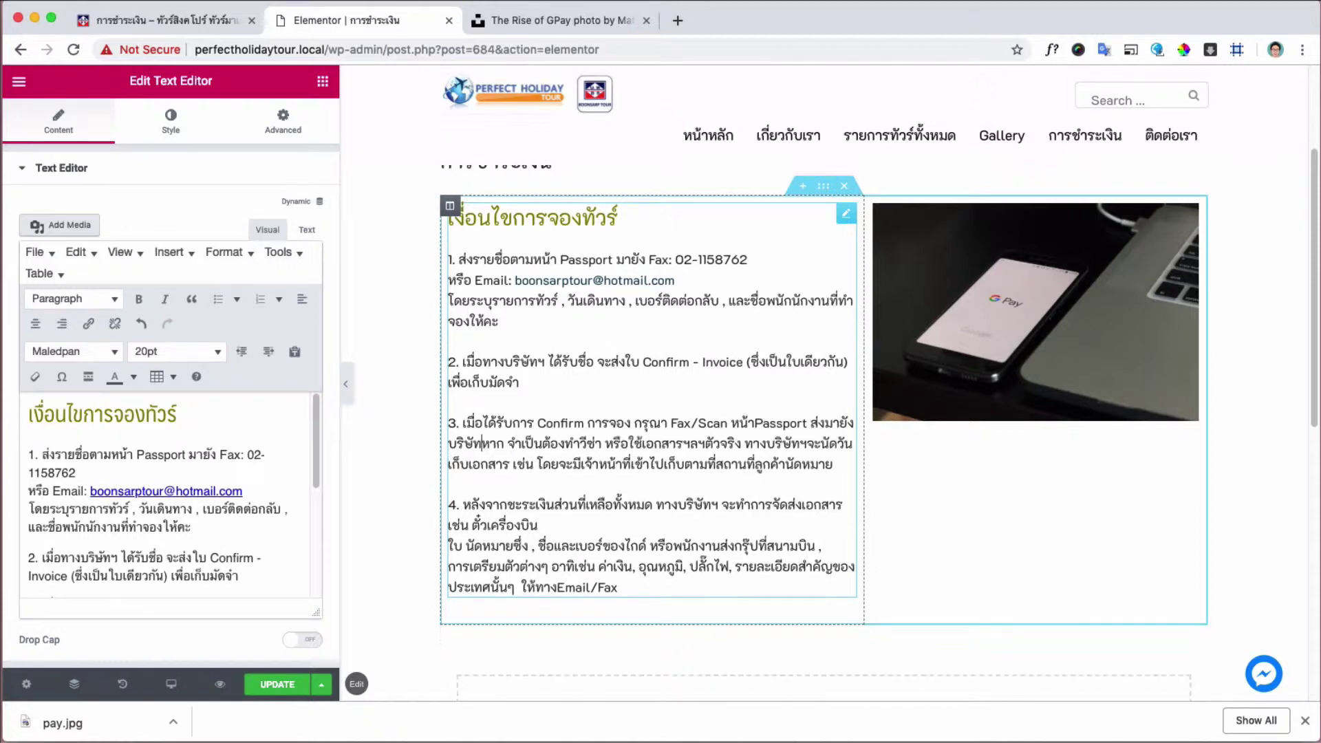
click(449, 545)
key(BackSpace)
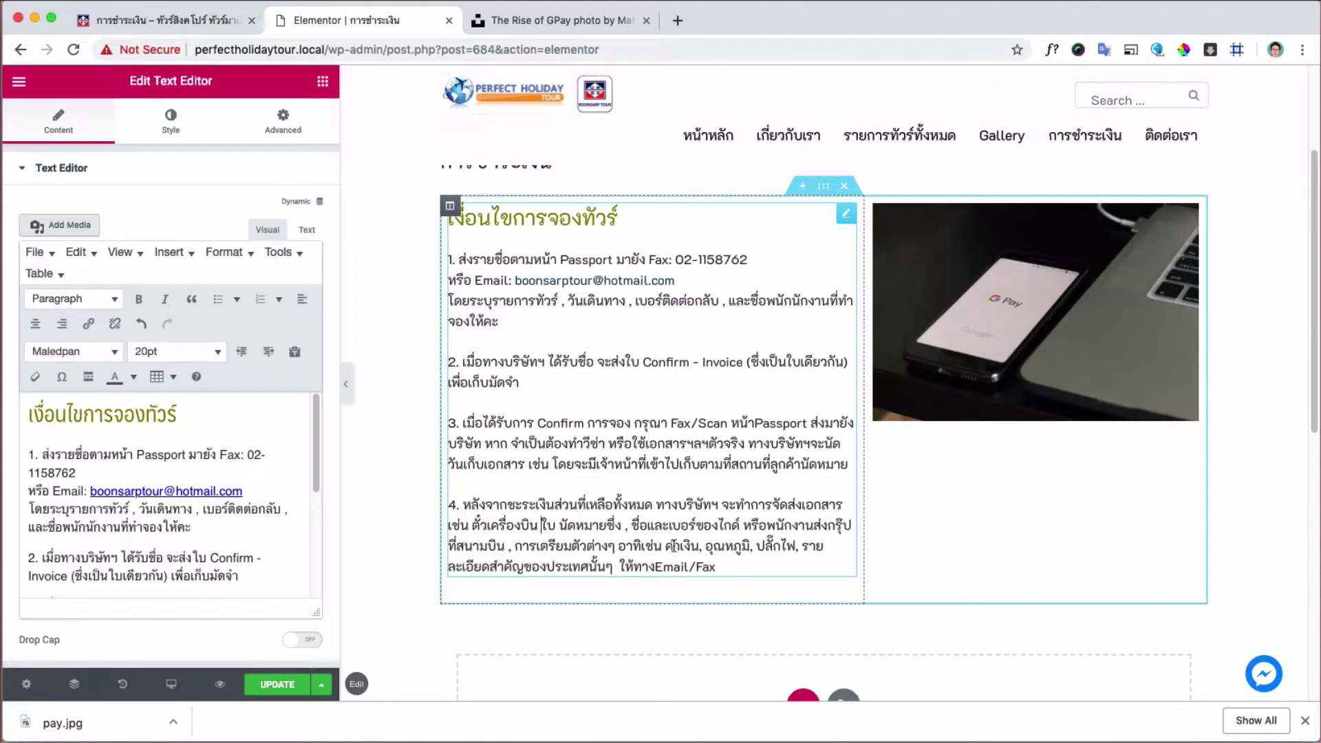
click(656, 567)
- Add two placeholder paragraphs below condition 4: "adfjjfjfkjsjfsdf;sdfkfj;" and ";sdfj;jsdfjsfj;jsfjsdf;"
click(746, 567)
key(Return)
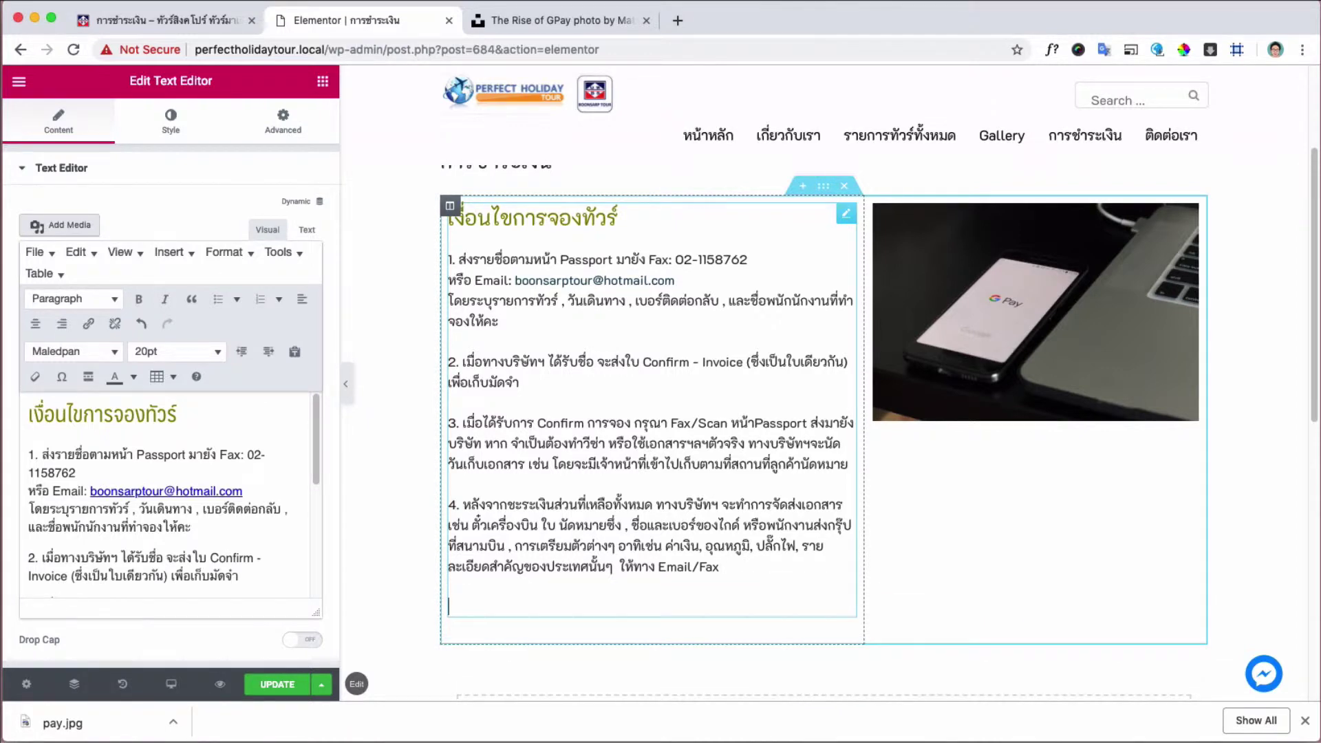
text(adfjjfjfkjsjfsdf;sdfkfj;)
key(Return)
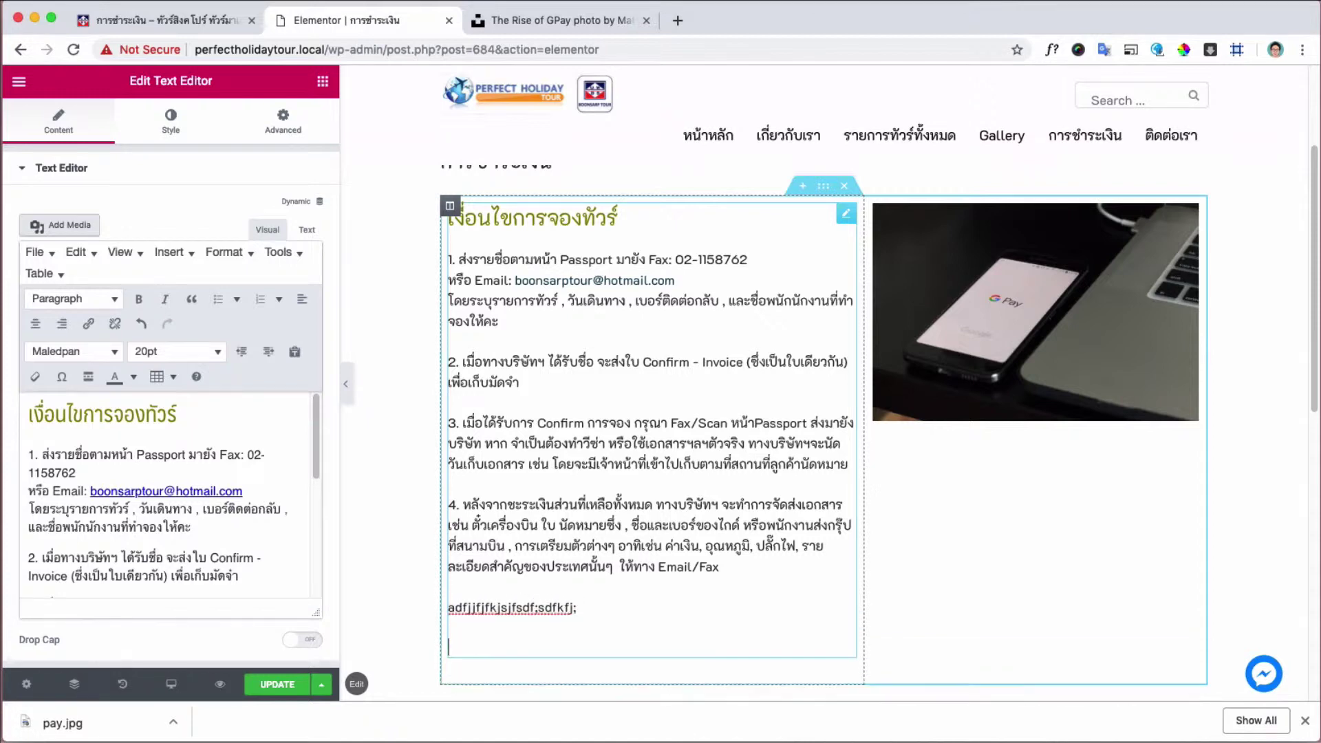
text(;sdfj;jsdfjsfj;jsfjsdf;)
key(Return)
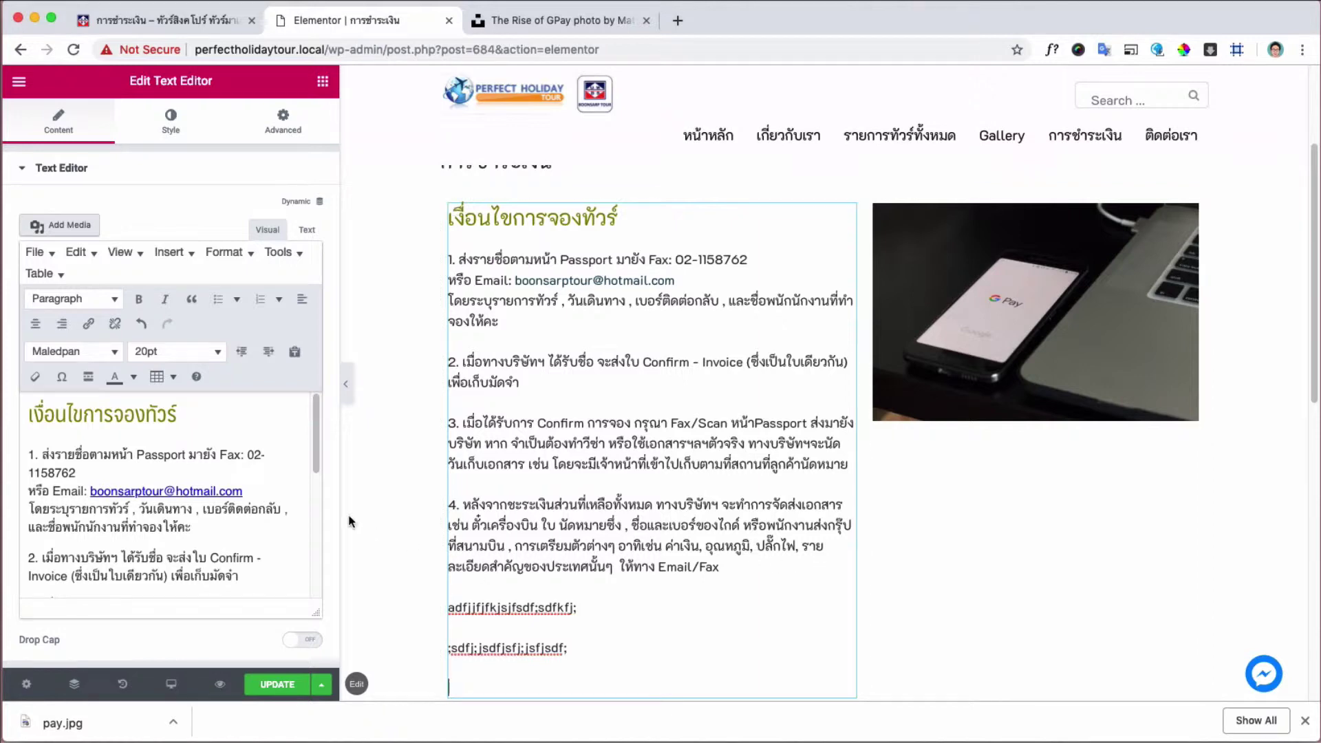
- Select the first placeholder paragraph and open its paragraph and heading format choices
scroll(112, 502, down, 5)
triple_click(104, 515)
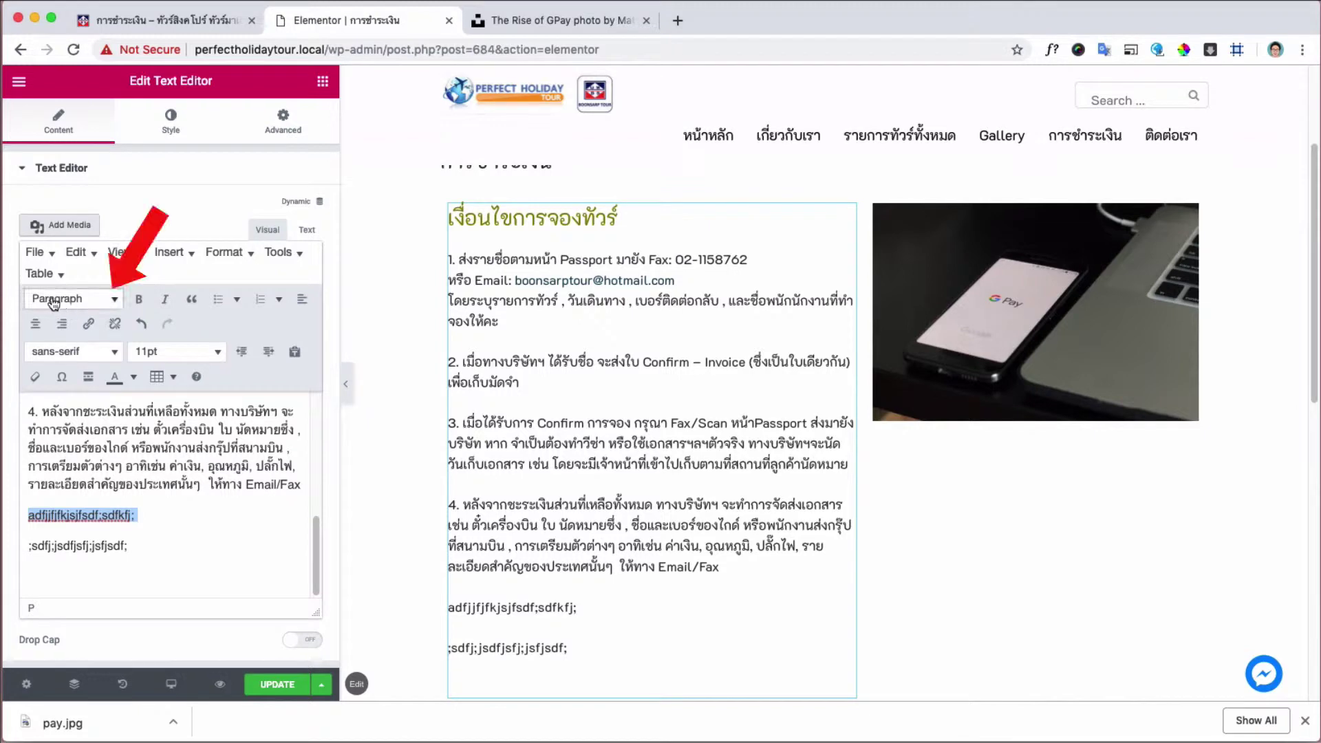
click(117, 300)
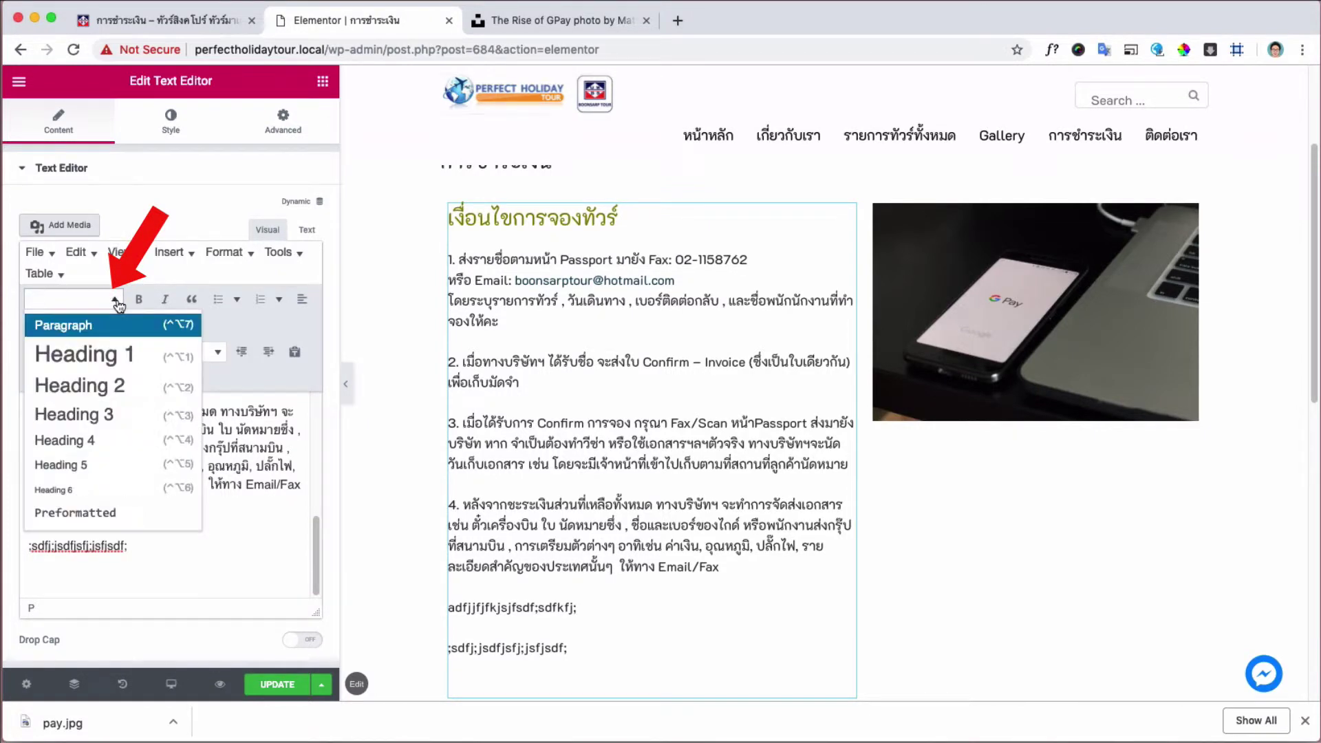